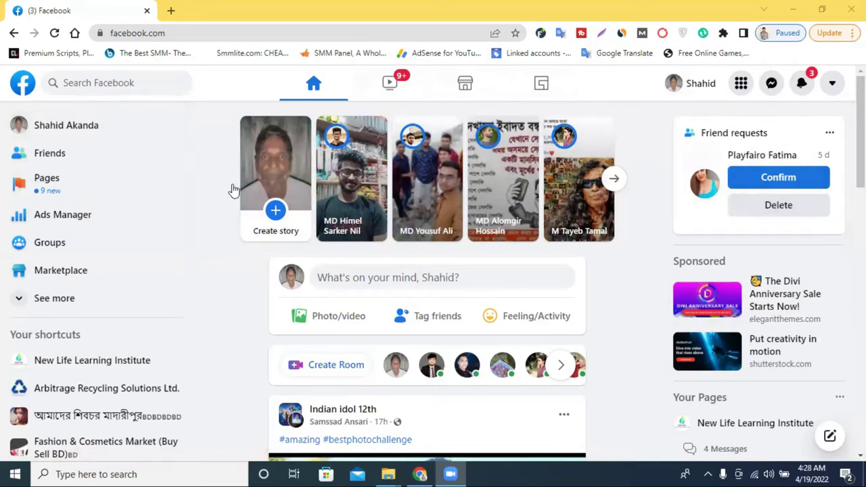
Step: Open Ads Manager from the Facebook home feed
left_click(55, 224)
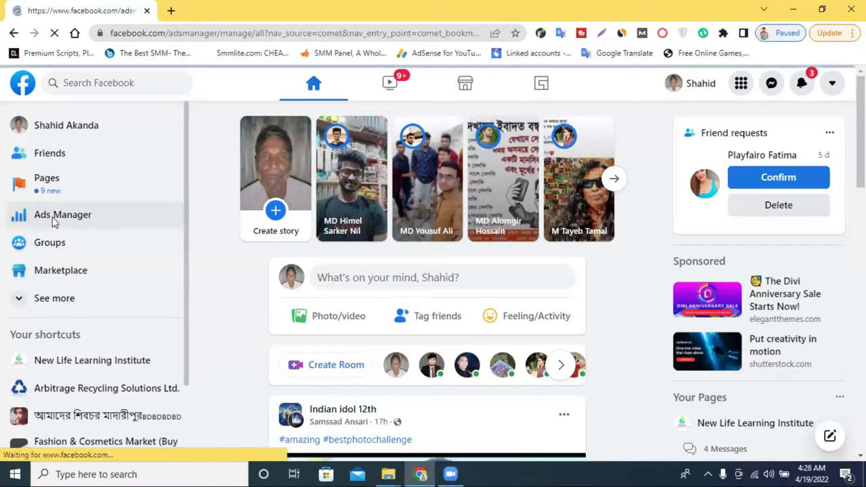
Step: Load facebook.com/adsmanager in a second browser tab and close that tab again
left_click(171, 10)
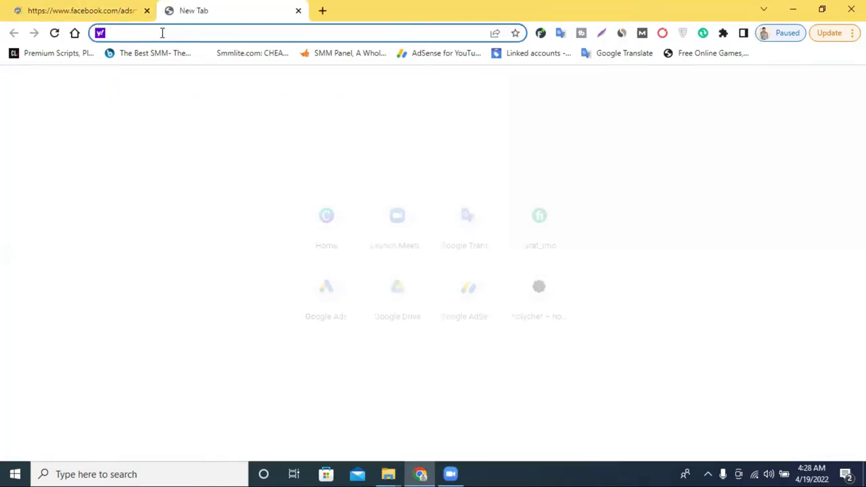
type("AD")
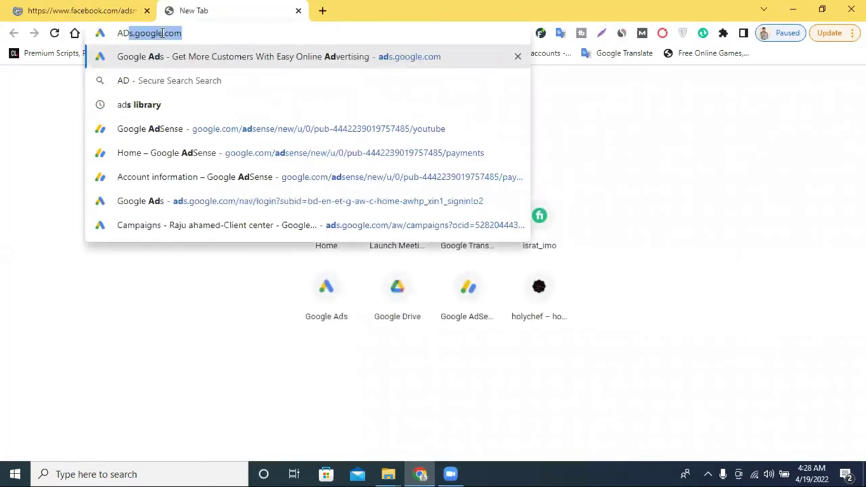
key("Escape")
type("FAC")
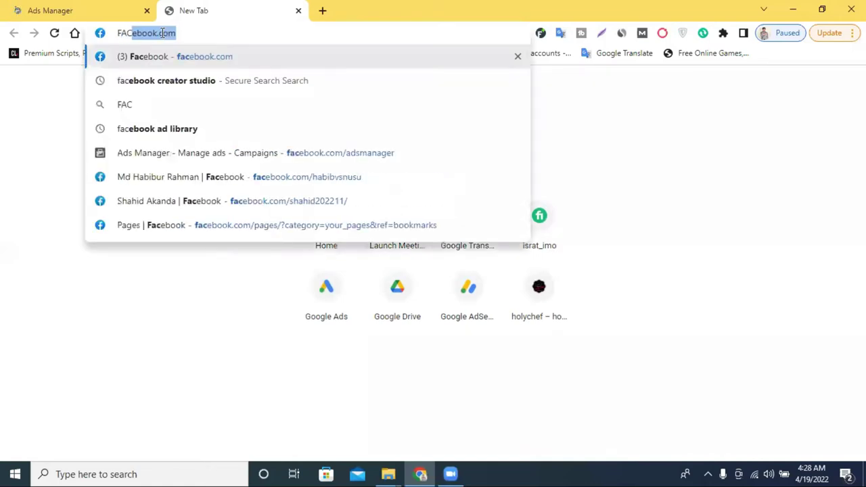
key("BackSpace")
key("BackSpace")
key("BackSpace")
key("BackSpace")
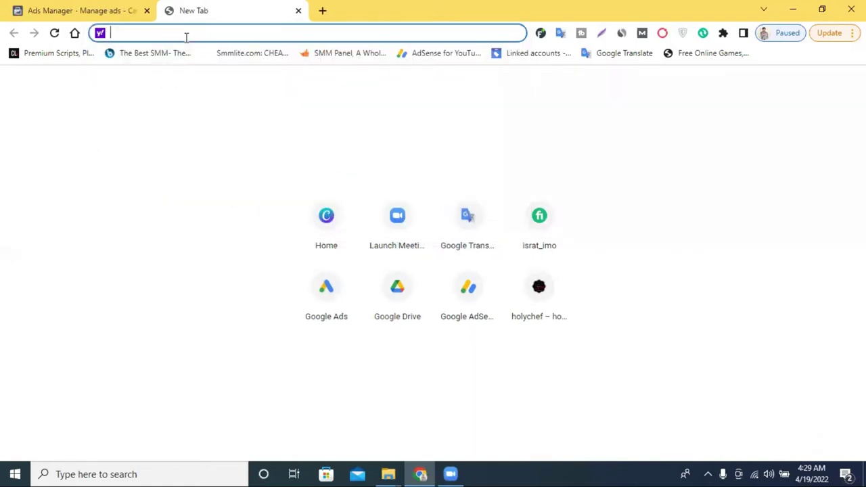
type("facebook.com")
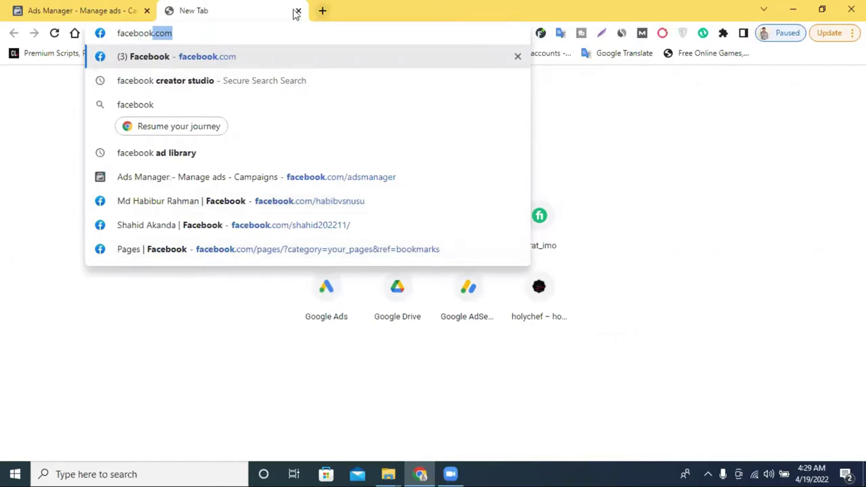
left_click(321, 179)
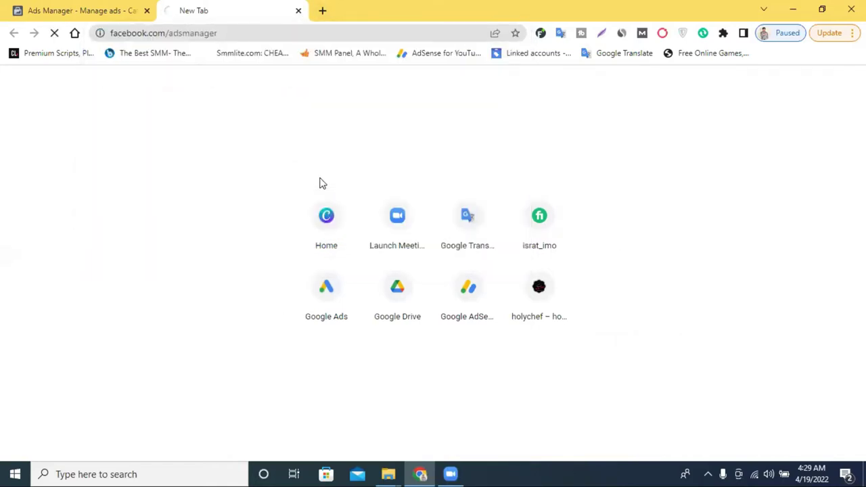
left_click(85, 6)
left_click(222, 12)
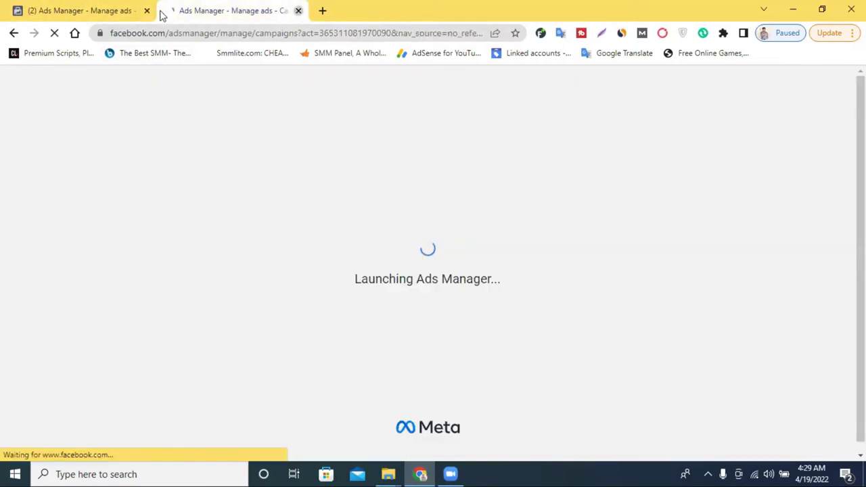
middle_click(166, 15)
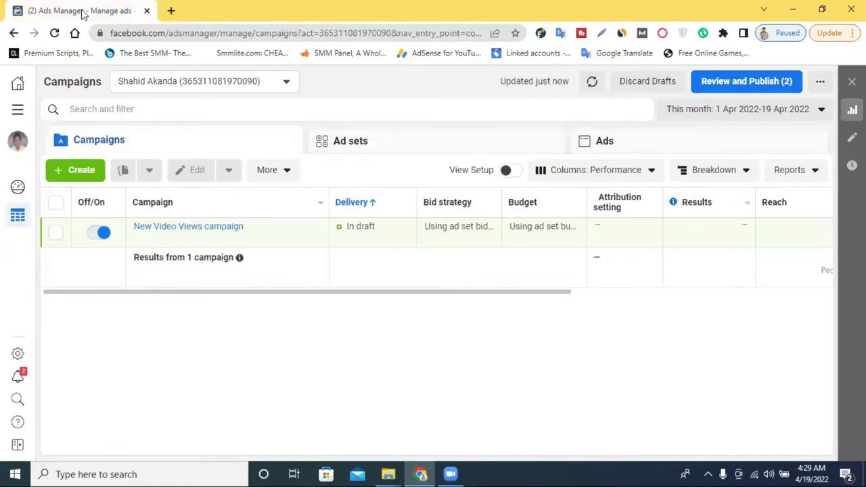
Step: Switch to the নিল কুটি আমার পথ ad account and turn off its Islam Care Centre campaign
left_click(182, 82)
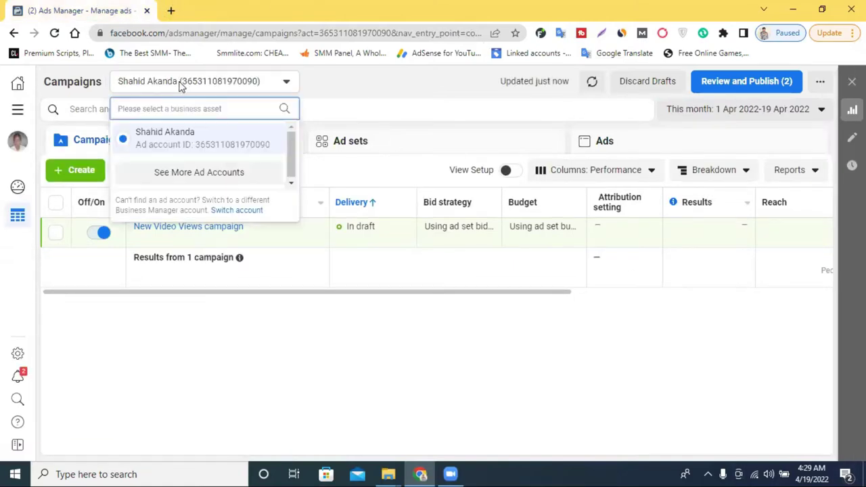
left_click(169, 172)
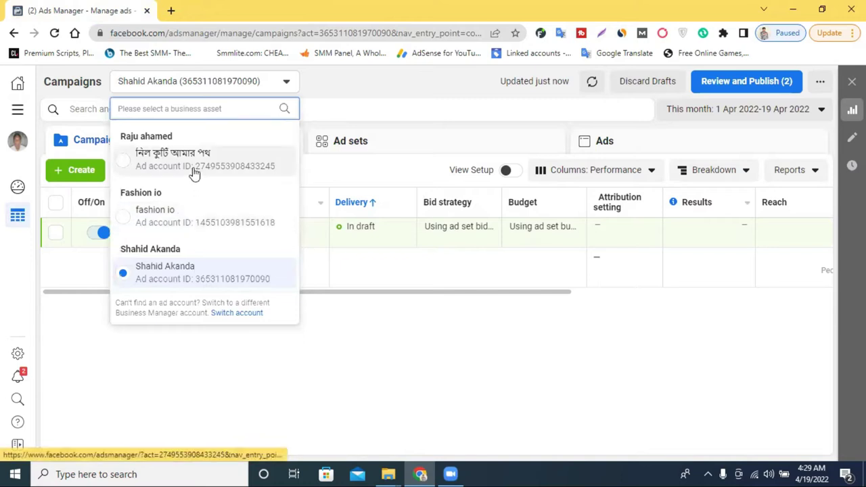
left_click(193, 170)
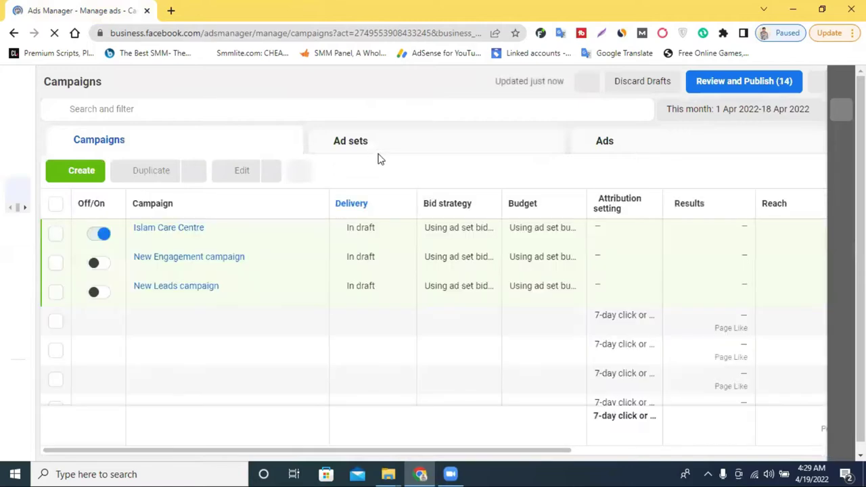
left_click(100, 234)
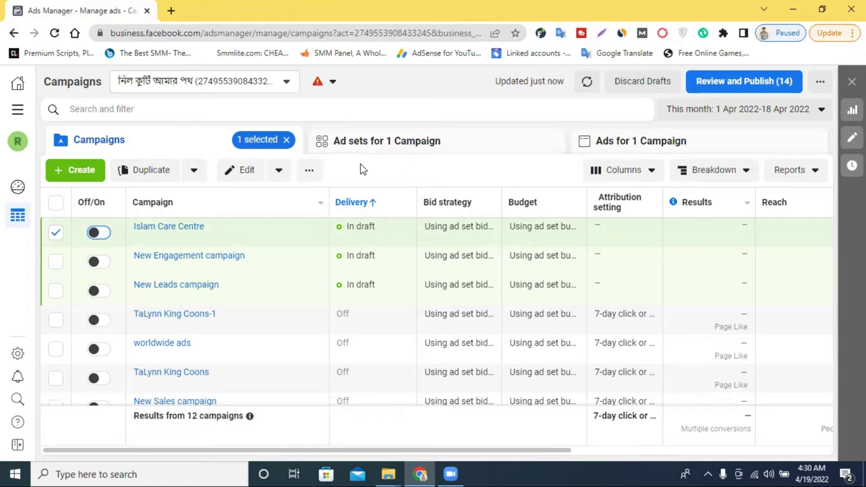
Step: Create a new campaign with the Engagement objective
left_click(64, 172)
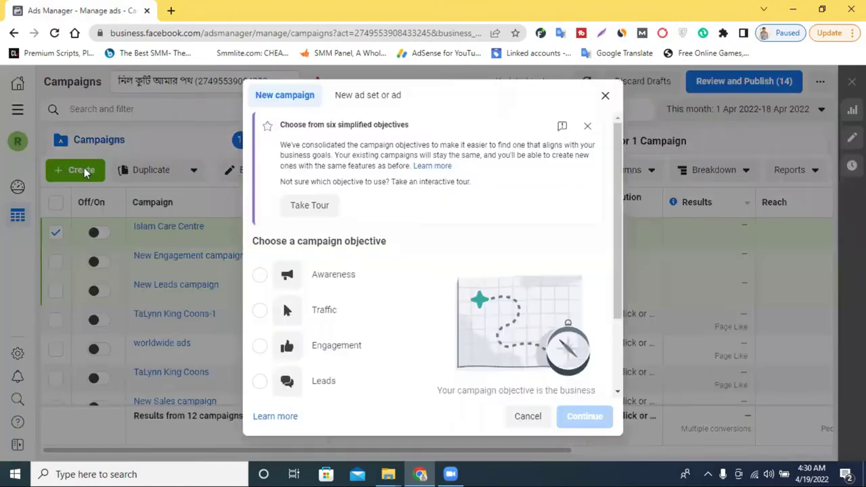
scroll(390, 298, "down", 2)
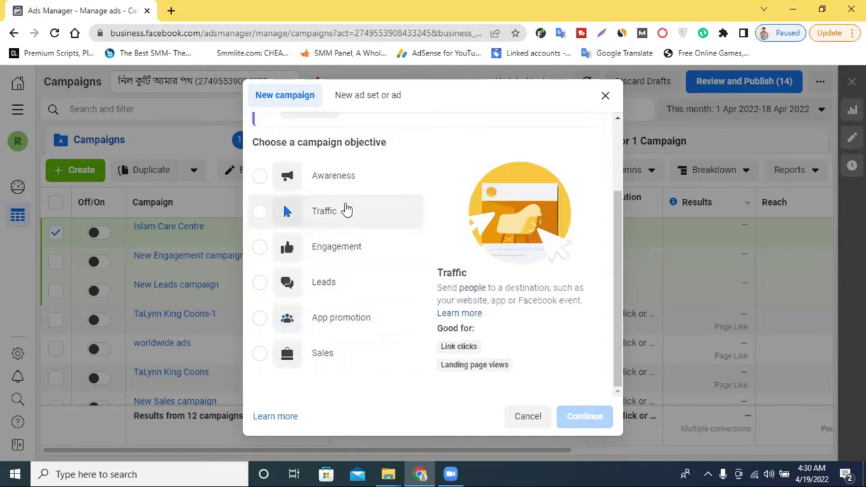
left_click(351, 251)
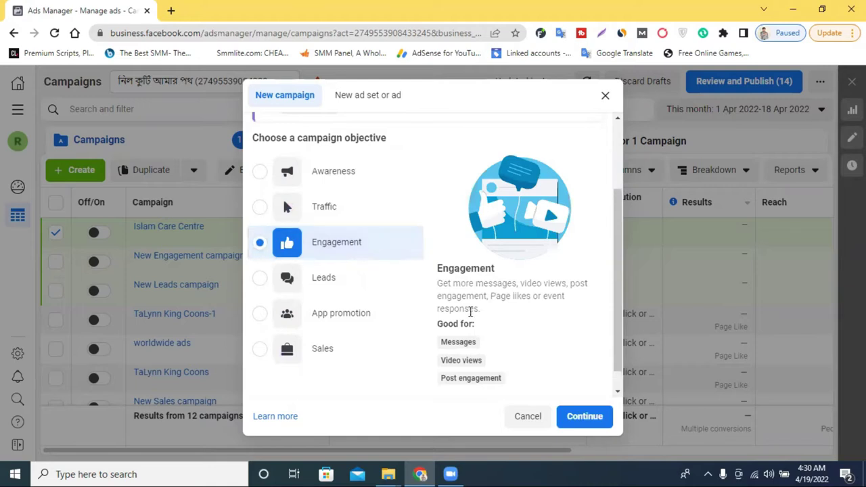
key("Return")
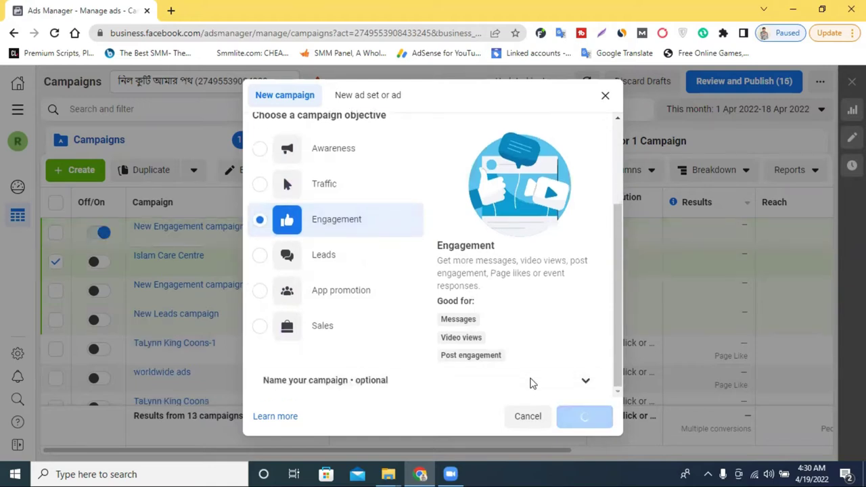
Step: Rename the new engagement campaign to "Facebook page follower ads-1"
scroll(420, 267, "down", 2)
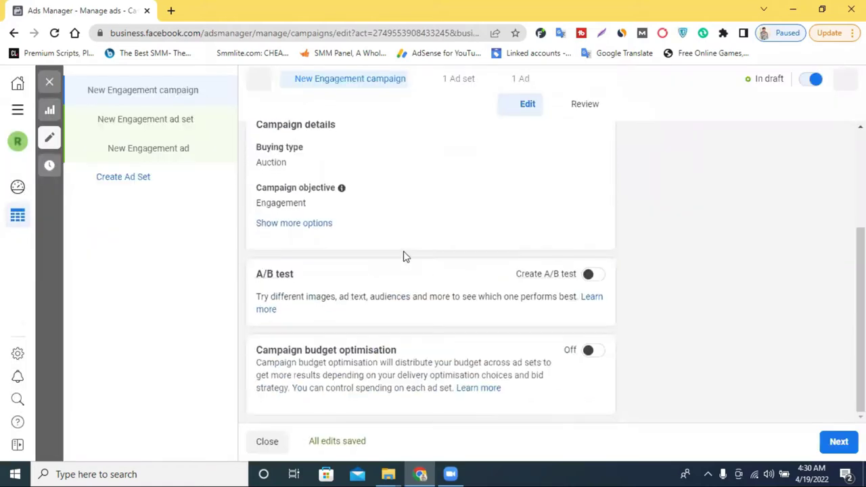
scroll(403, 256, "up", 3)
triple_click(376, 176)
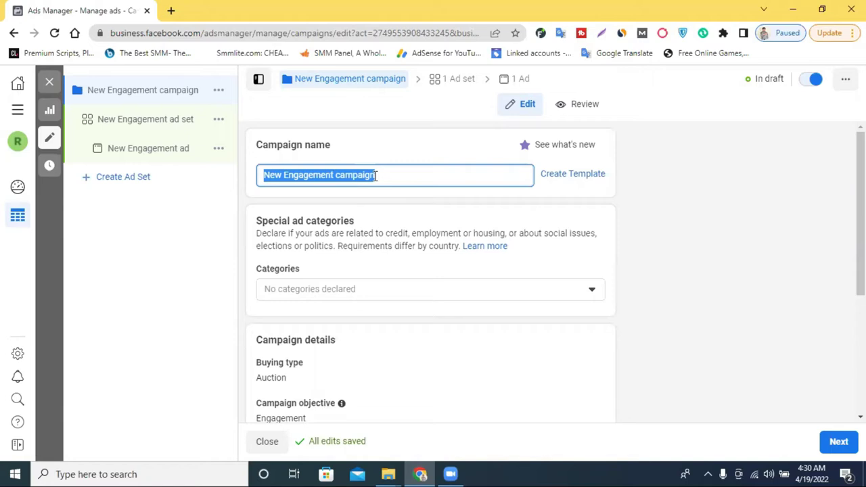
type("facebook ")
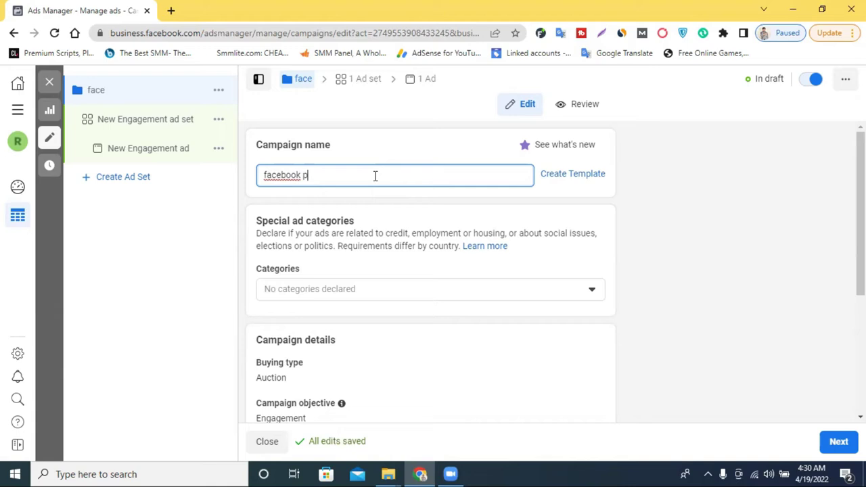
type("page")
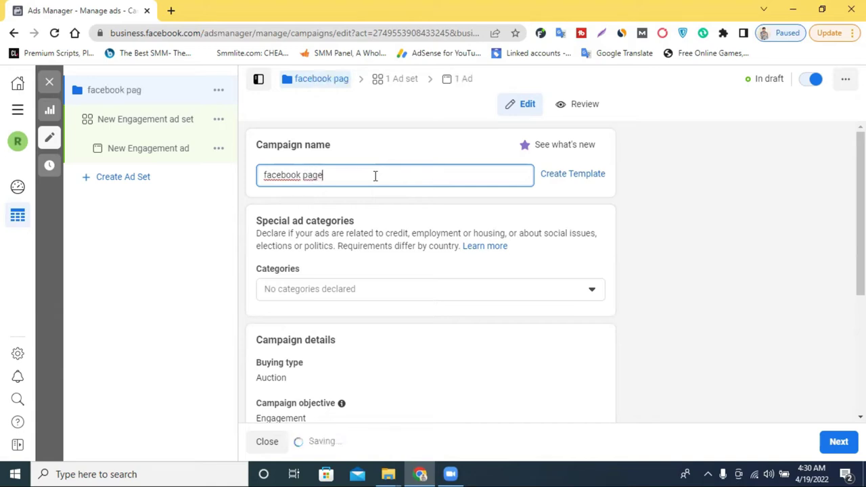
type(" follower ads")
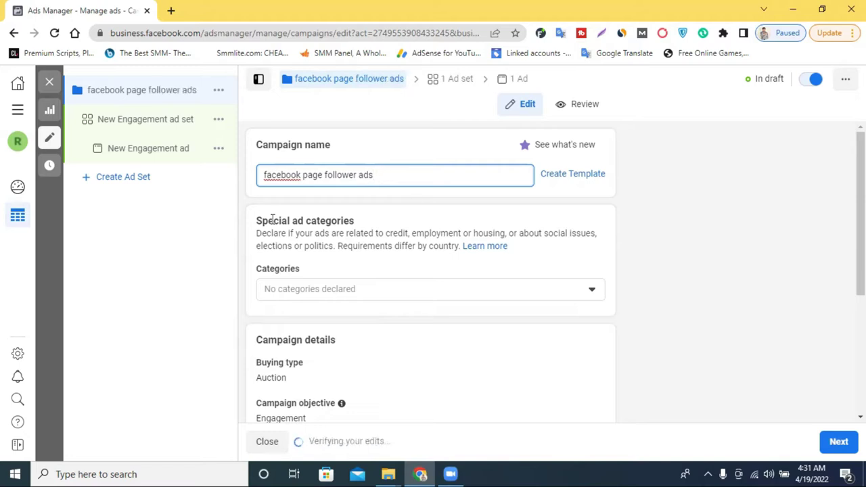
right_click(284, 175)
left_click(313, 184)
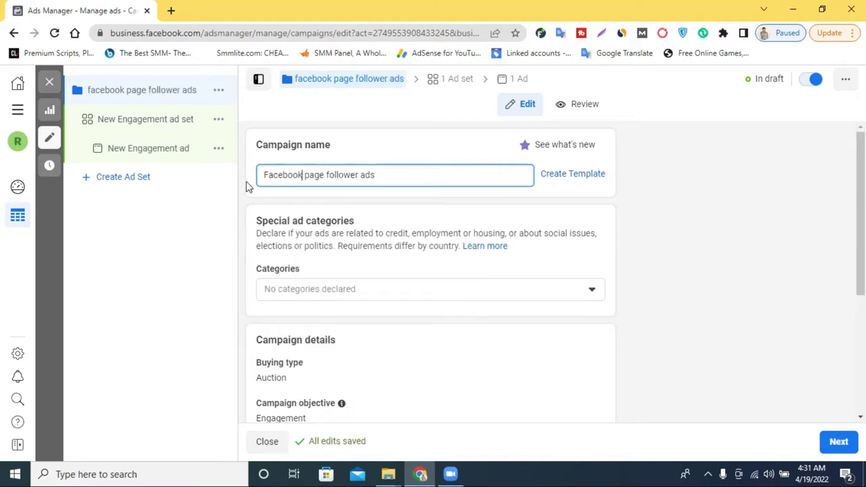
left_click(419, 175)
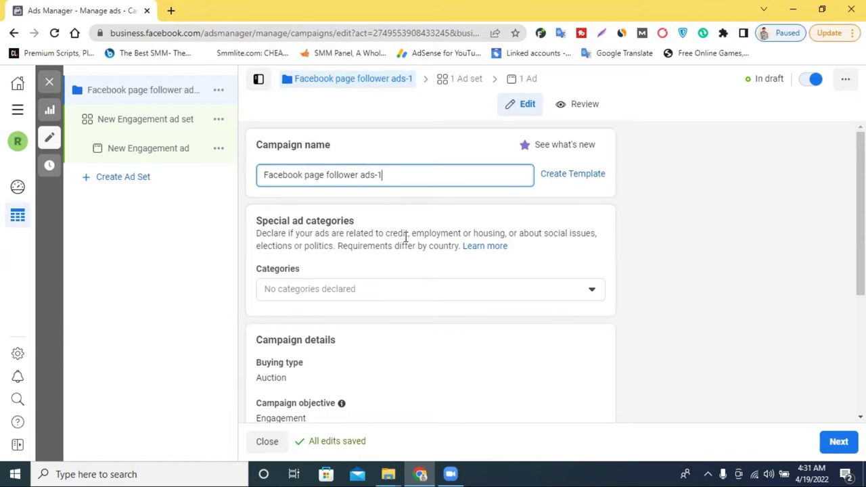
Step: Continue to the campaign's ad set and rename it to "facebook page like ads"
scroll(452, 309, "down", 3)
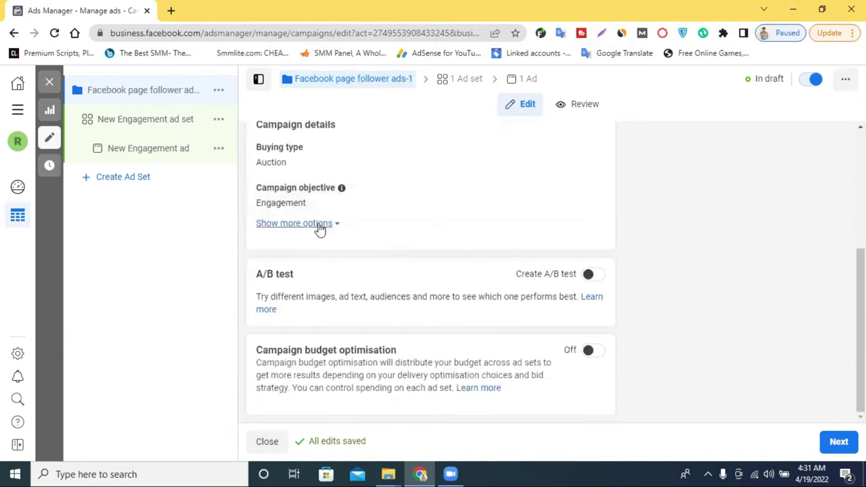
left_click(838, 441)
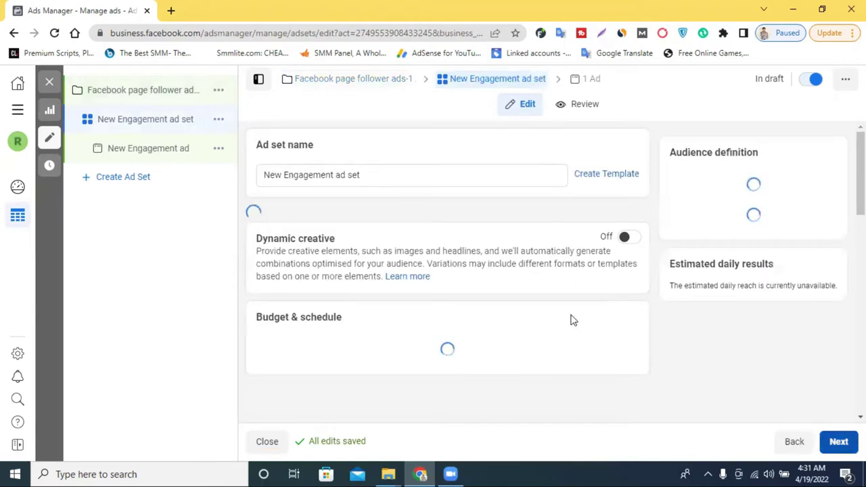
left_click(371, 175)
triple_click(370, 175)
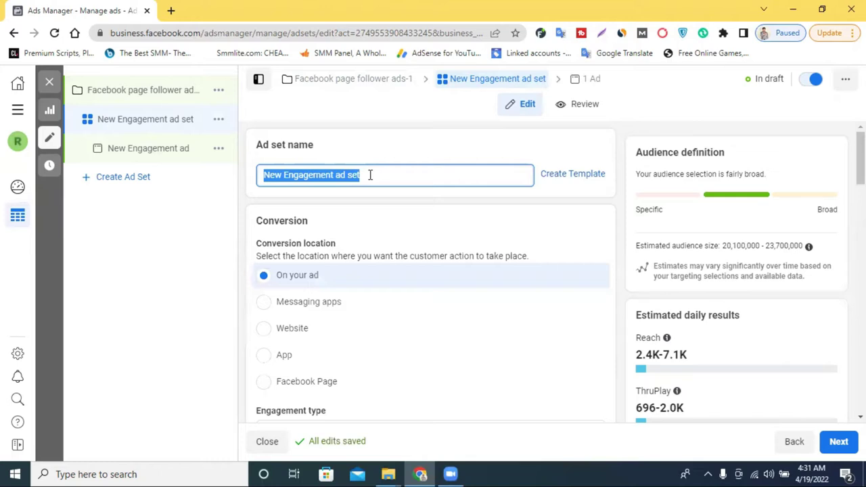
type("facebook page")
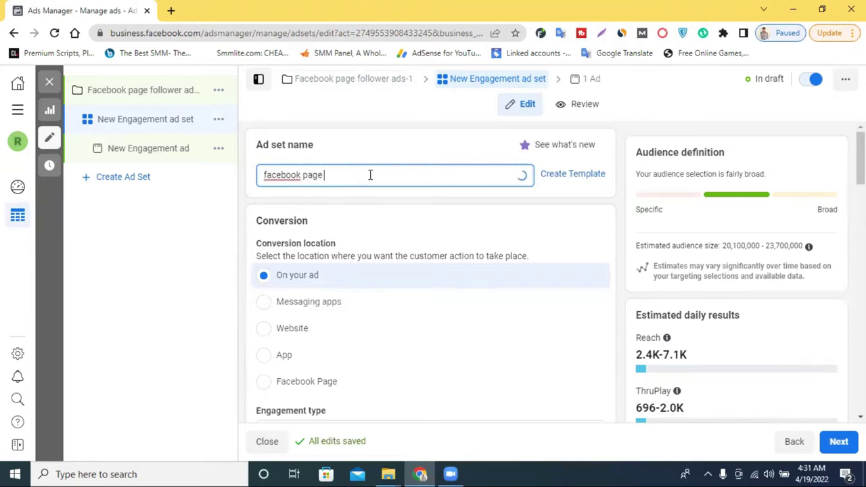
type(" like ads")
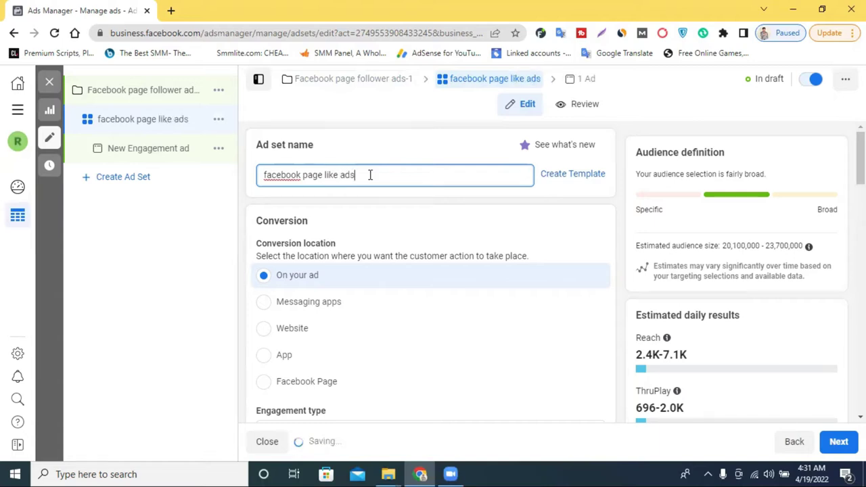
Step: Set the ad set's conversion location to Facebook Page and choose the Envato Themes page
scroll(383, 246, "down", 1)
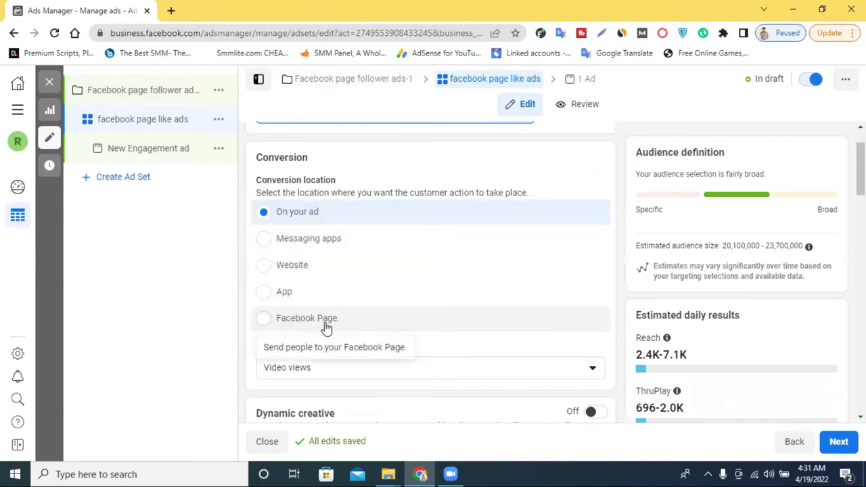
left_click(264, 319)
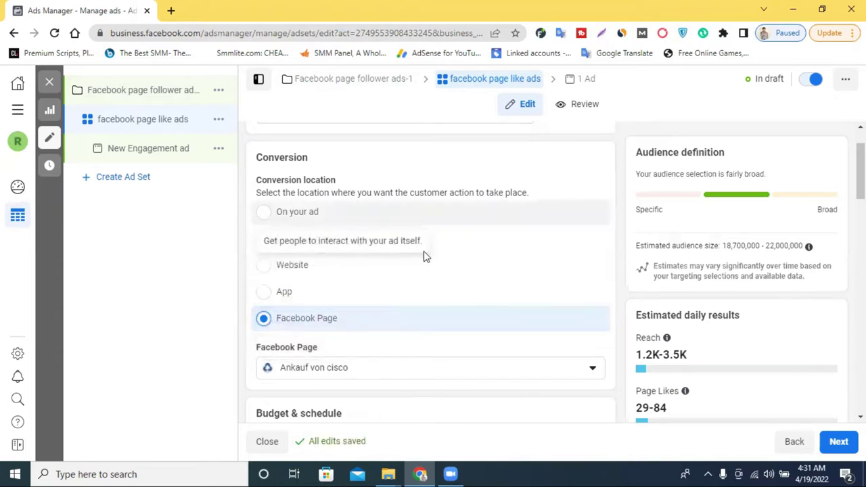
scroll(436, 279, "down", 2)
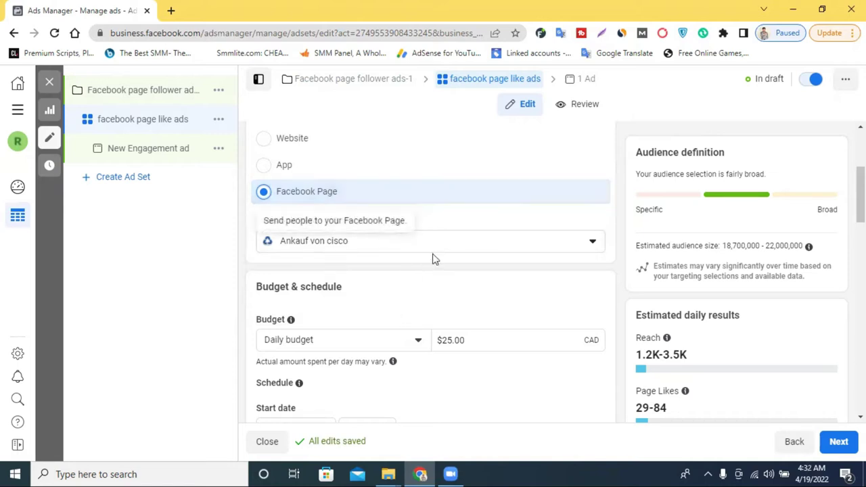
left_click(474, 252)
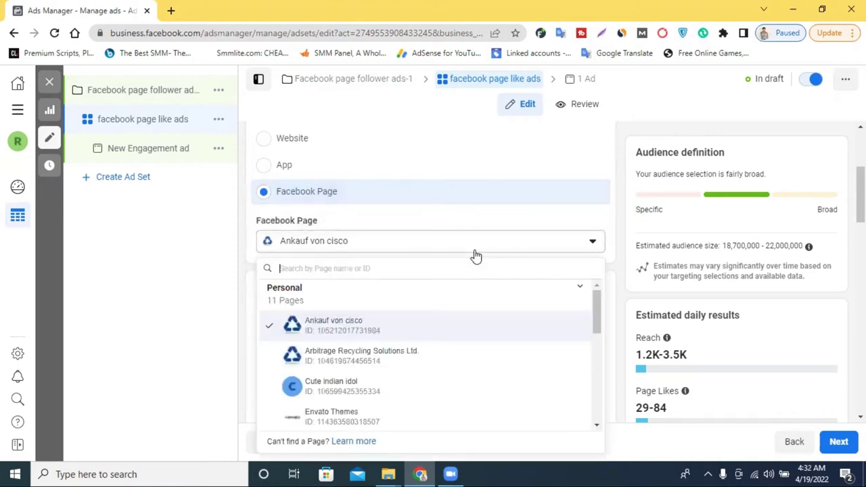
scroll(783, 242, "down", 2)
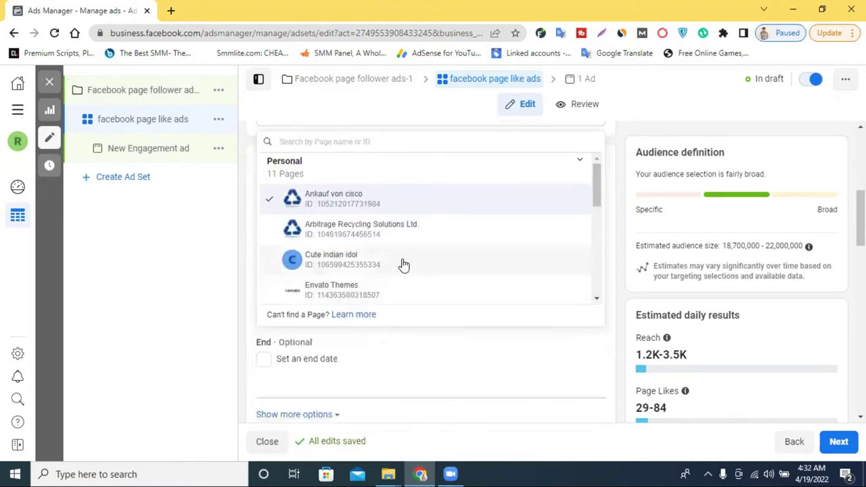
scroll(402, 265, "down", 3)
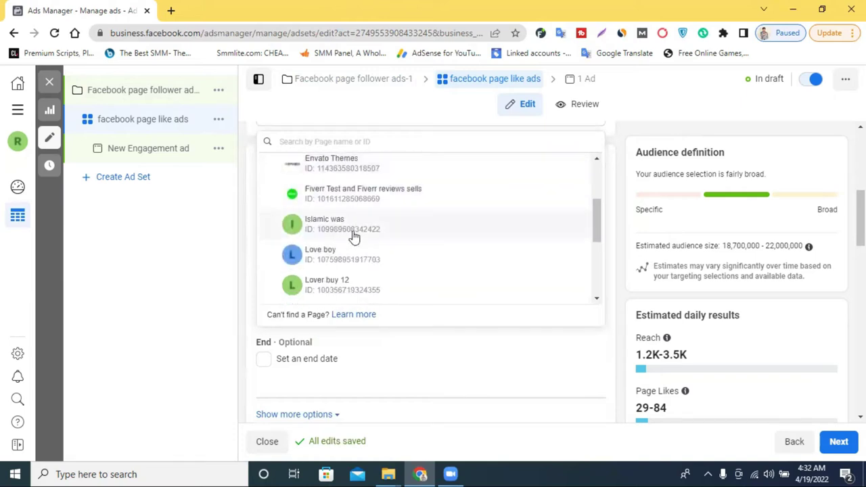
scroll(353, 234, "down", 3)
scroll(363, 192, "up", 5)
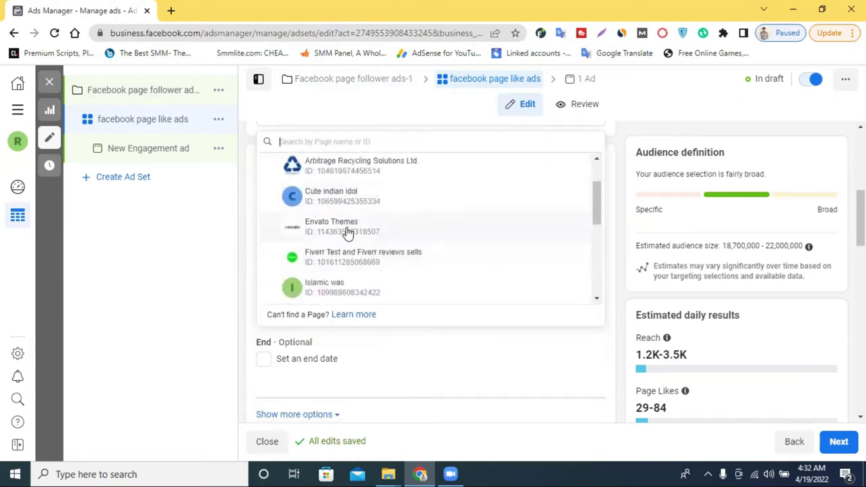
left_click(347, 228)
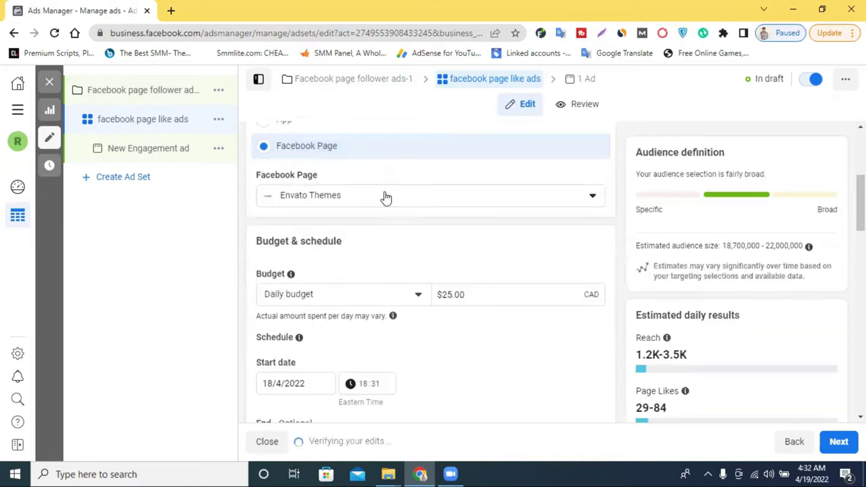
Step: Keep the ad set on a daily budget and set the amount to 5.00 CAD
left_click(324, 304)
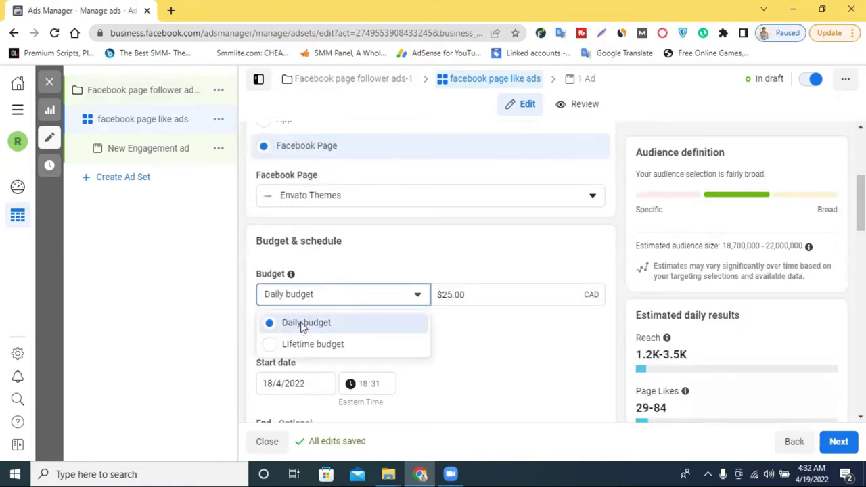
left_click(303, 323)
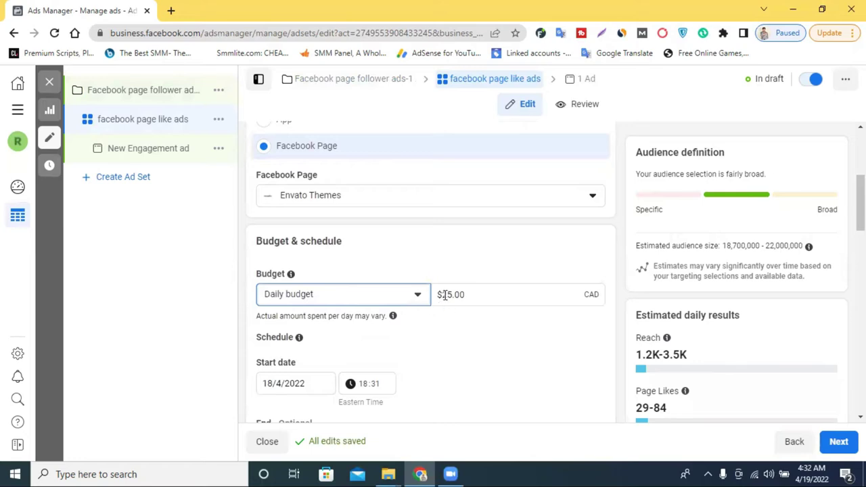
double_click(444, 295)
key("BackSpace")
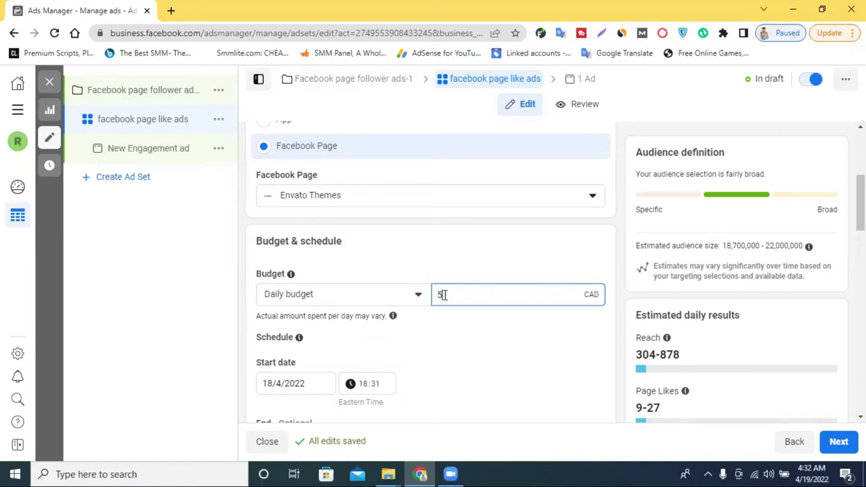
type("5.00")
left_click(446, 326)
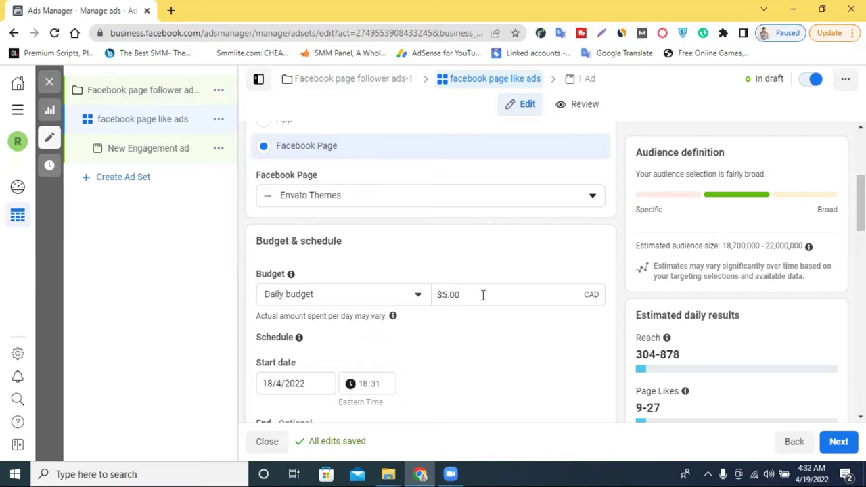
scroll(484, 295, "down", 1)
scroll(484, 299, "up", 2)
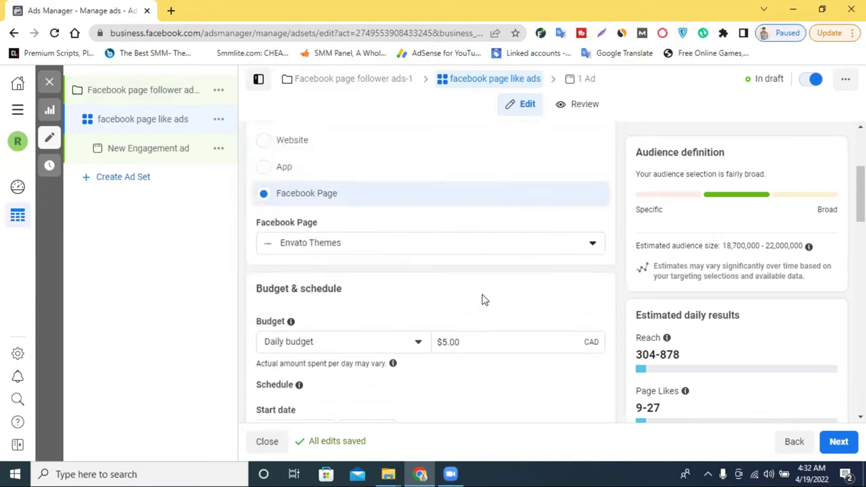
Step: Open the audience locations for editing and remove Canada
scroll(485, 300, "down", 2)
scroll(483, 299, "down", 5)
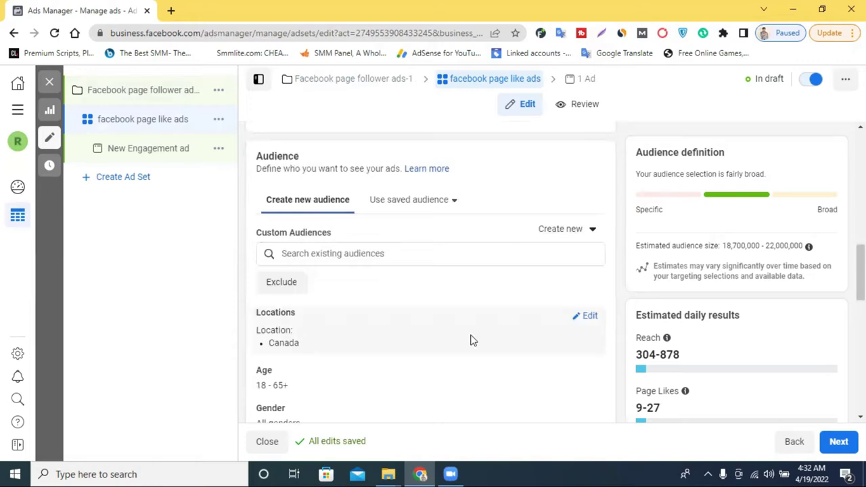
left_click(576, 318)
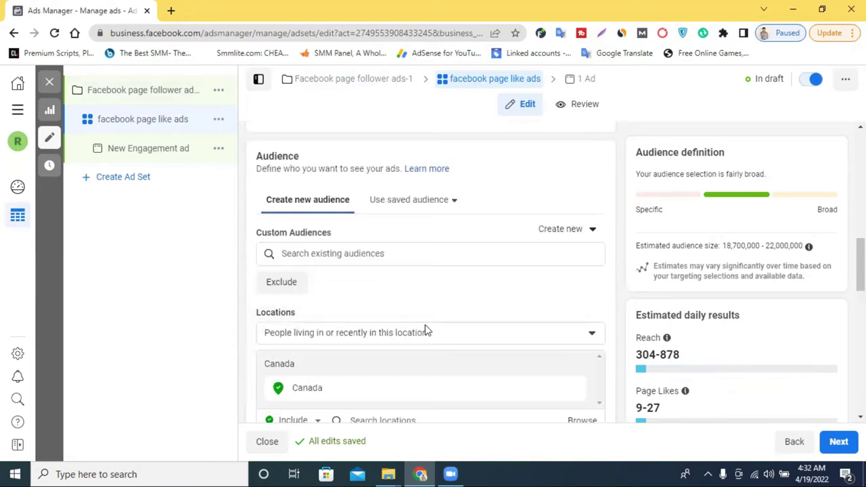
scroll(425, 332, "down", 2)
left_click(573, 261)
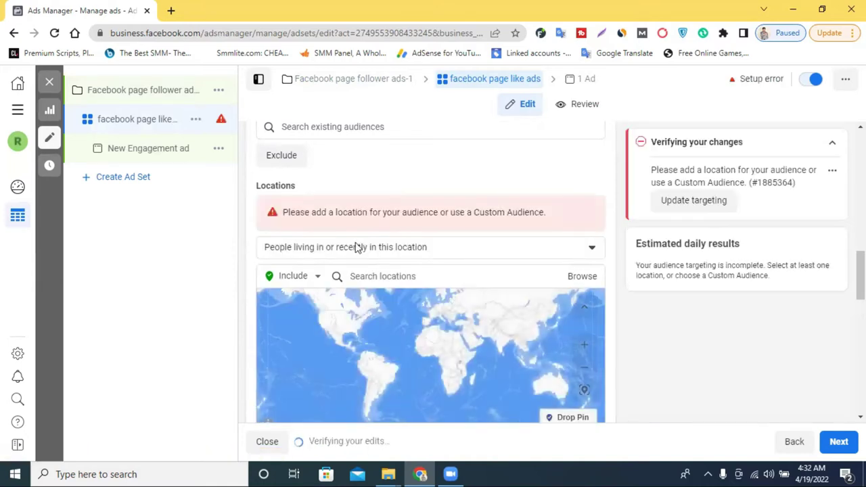
left_click(372, 278)
type("b")
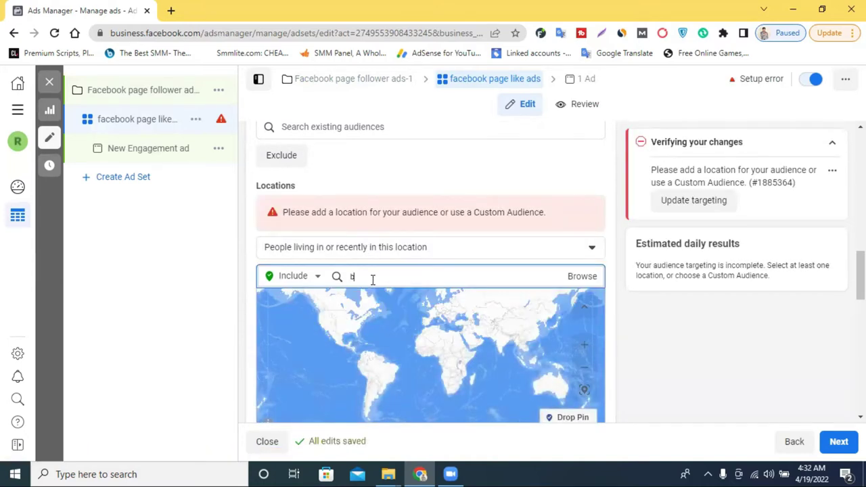
type("ar")
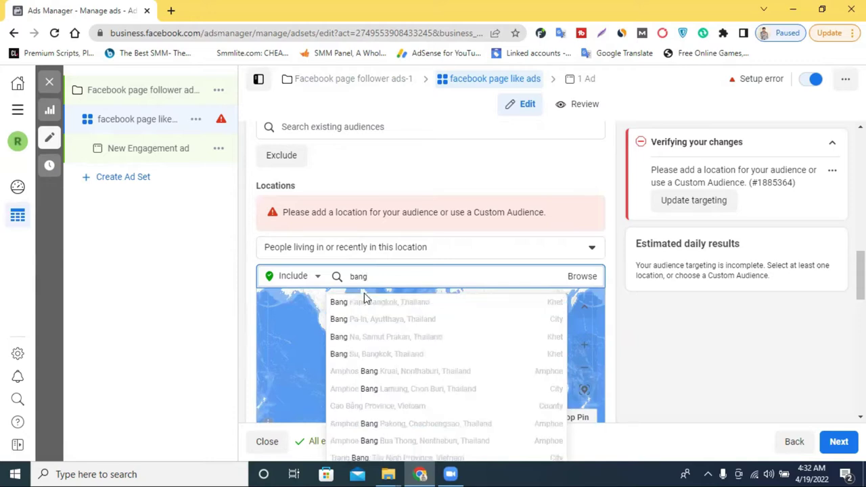
type("glad")
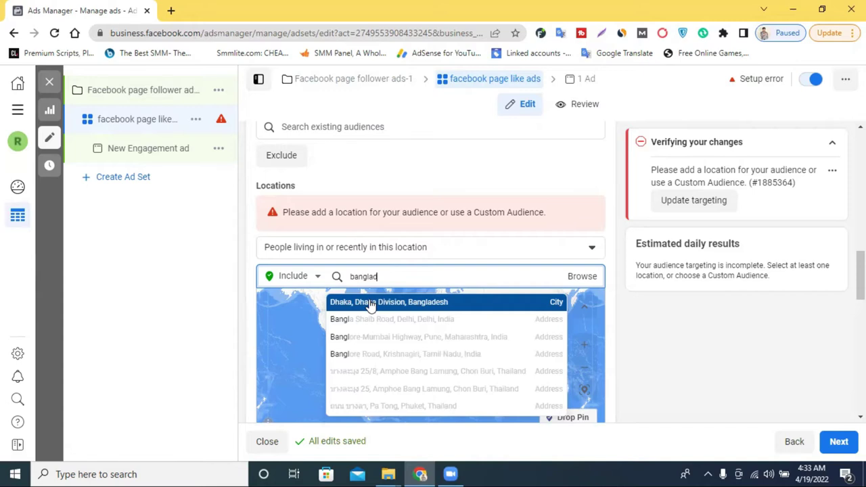
left_click(368, 302)
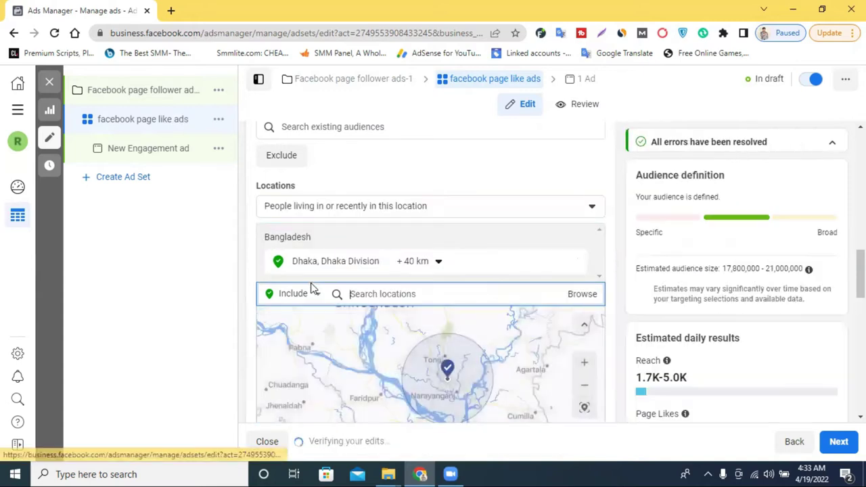
left_click(574, 262)
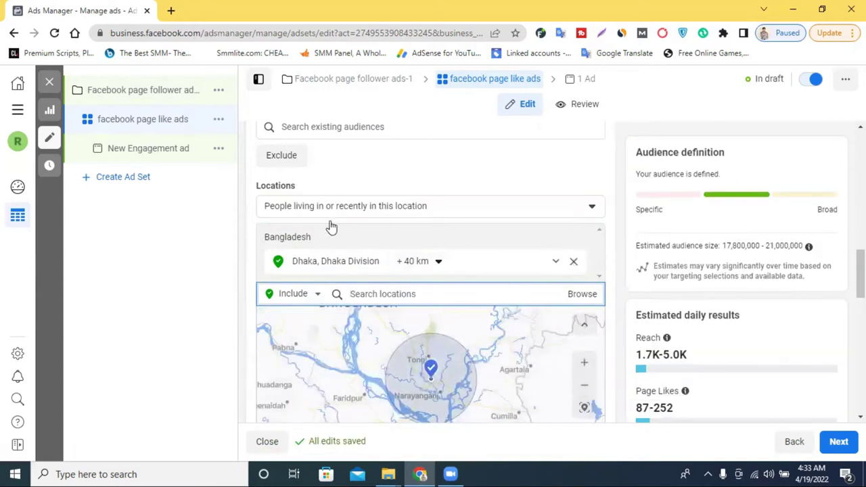
left_click(359, 248)
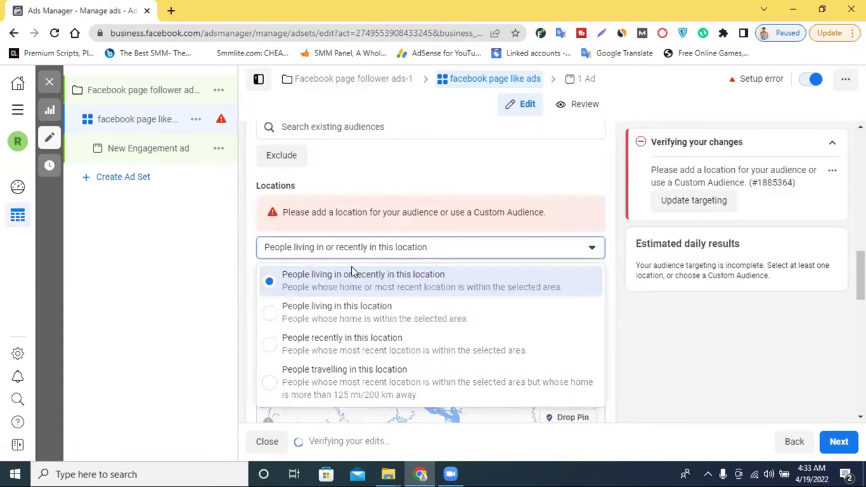
left_click(360, 251)
Step: Search the audience locations for "bangladesh" and include the country Bangladesh
left_click(372, 273)
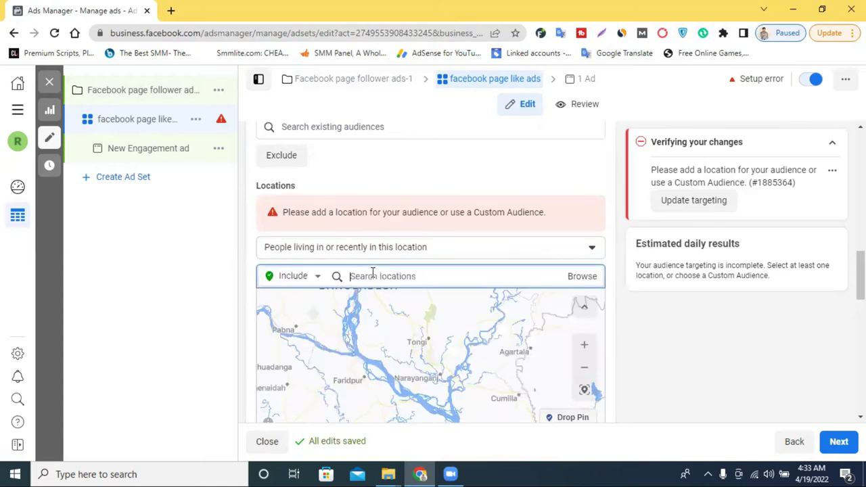
type("b")
type("ar")
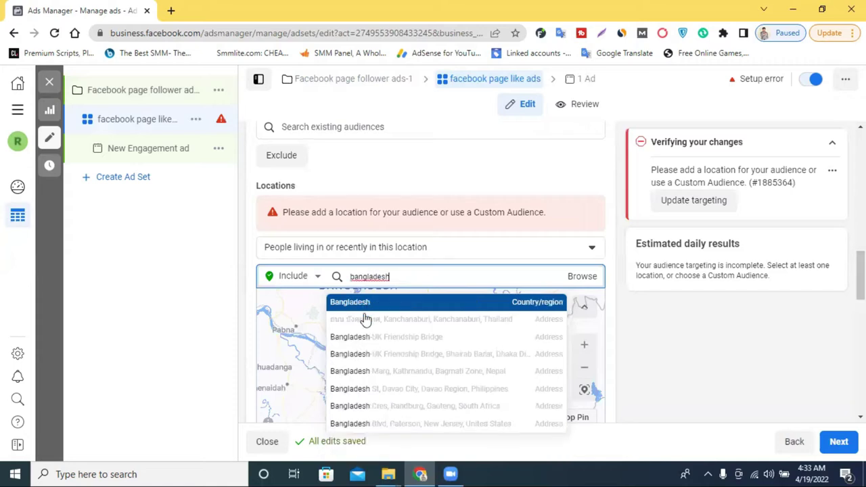
left_click(452, 302)
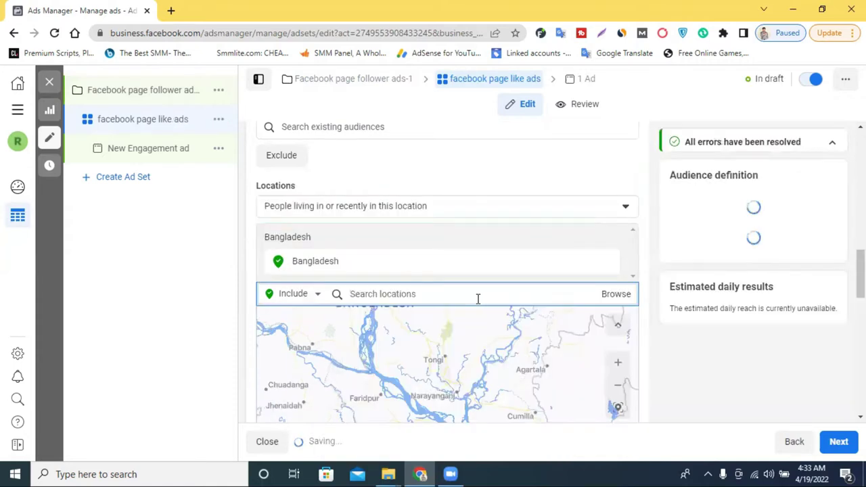
Step: Examine the estimated daily reach range for the Bangladesh audience
scroll(406, 271, "up", 1)
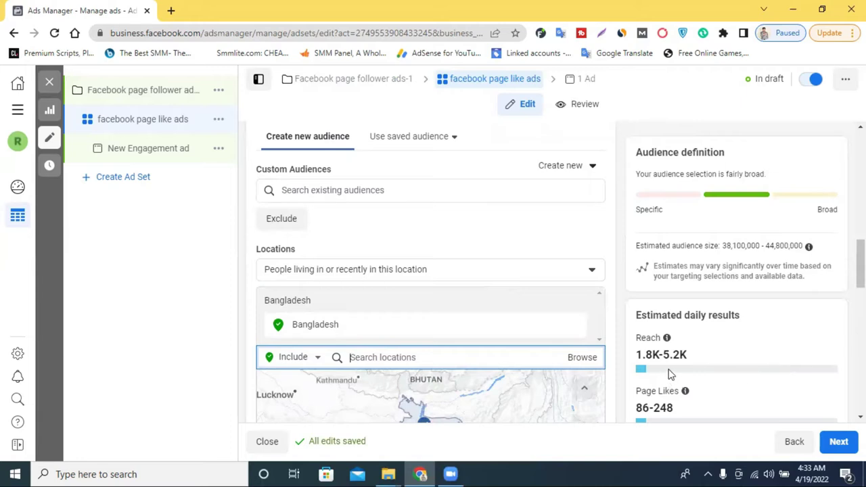
left_click_drag(656, 355, 640, 354)
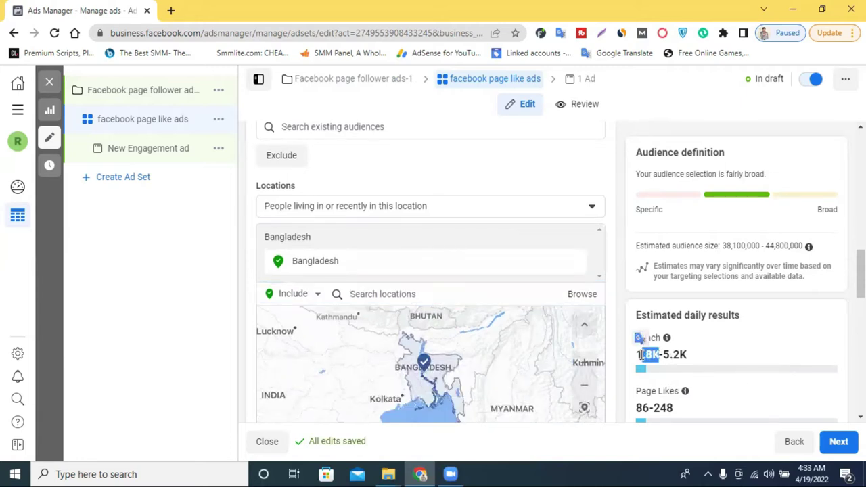
left_click(696, 358)
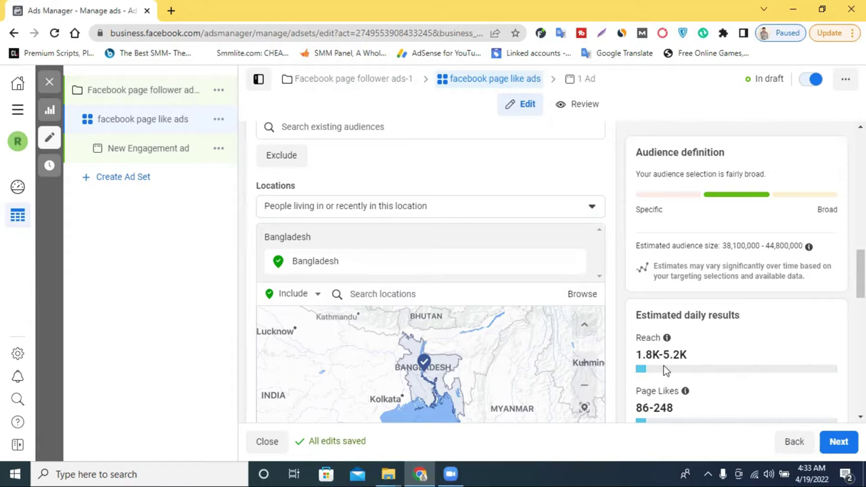
left_click_drag(688, 355, 666, 356)
scroll(458, 318, "up", 3)
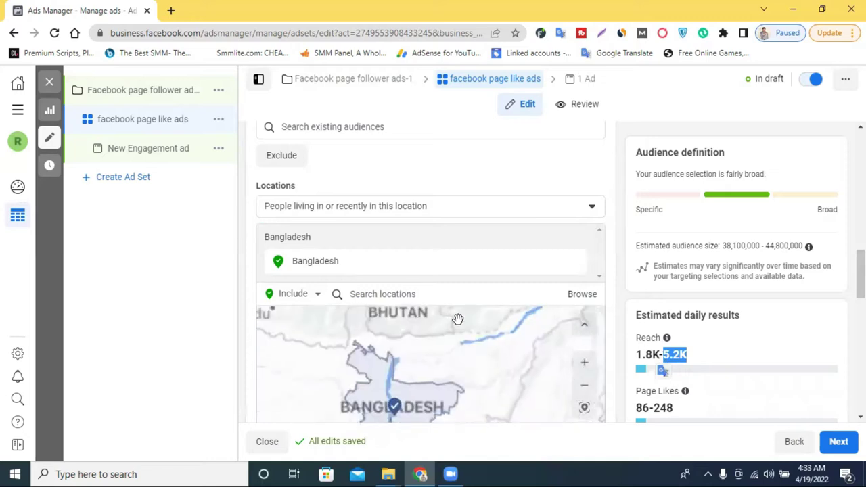
scroll(697, 363, "down", 2)
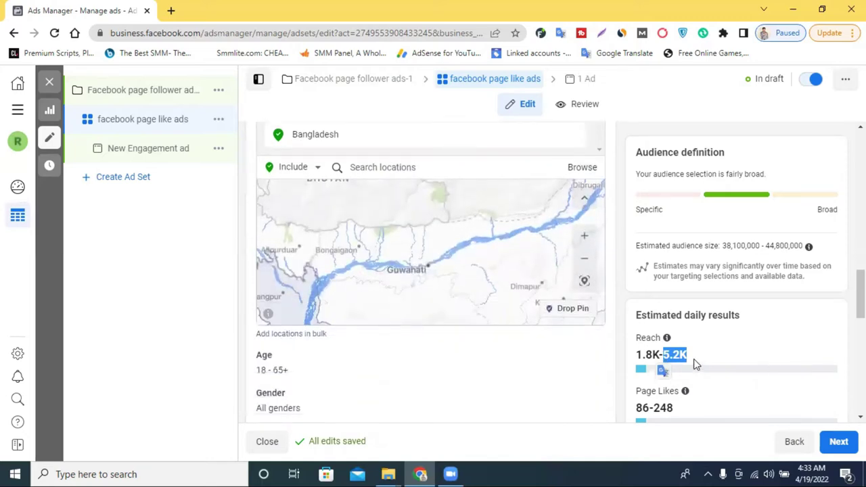
scroll(472, 322, "up", 2)
scroll(476, 335, "up", 1)
scroll(468, 308, "down", 1)
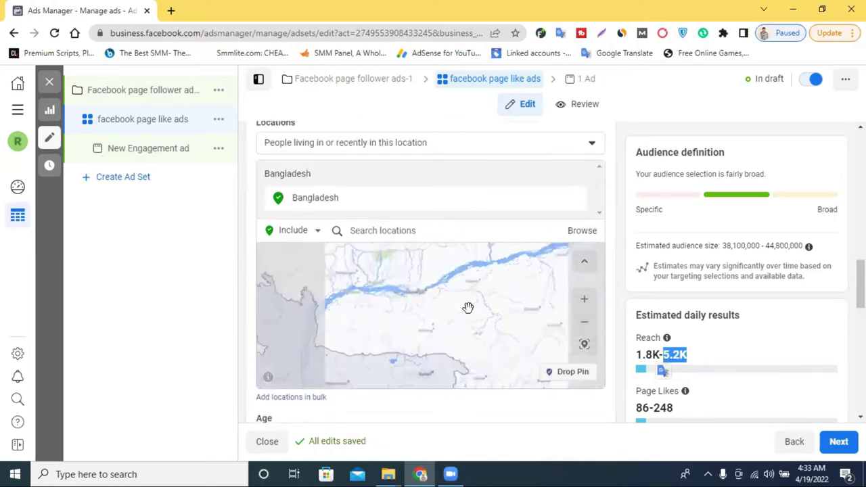
Step: Choose 18/4/2022 as the start date in the ad set's schedule
scroll(612, 378, "up", 2)
scroll(612, 378, "up", 2)
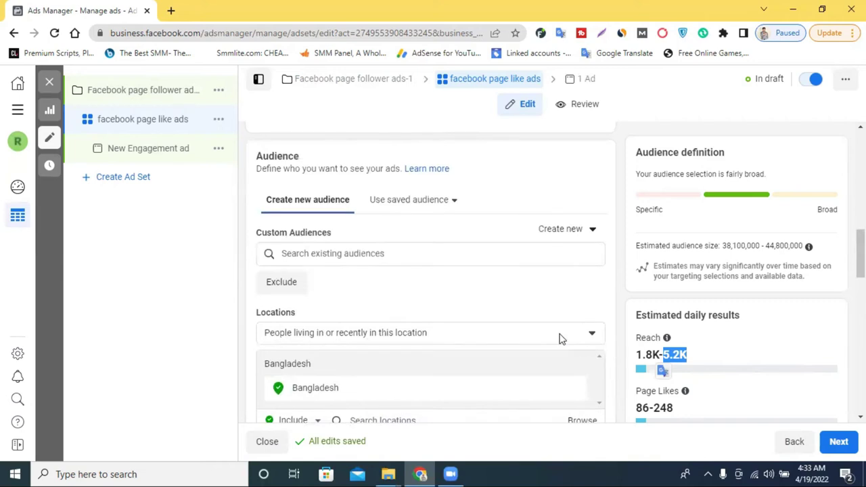
scroll(395, 254, "up", 5)
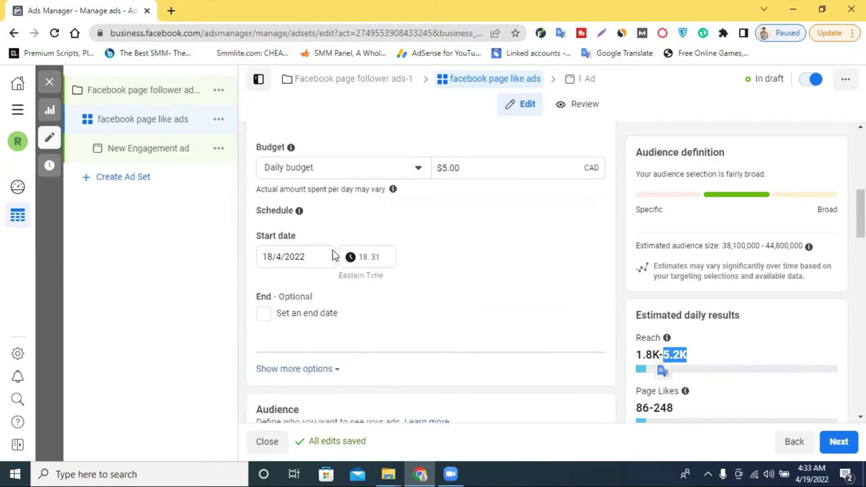
left_click(299, 256)
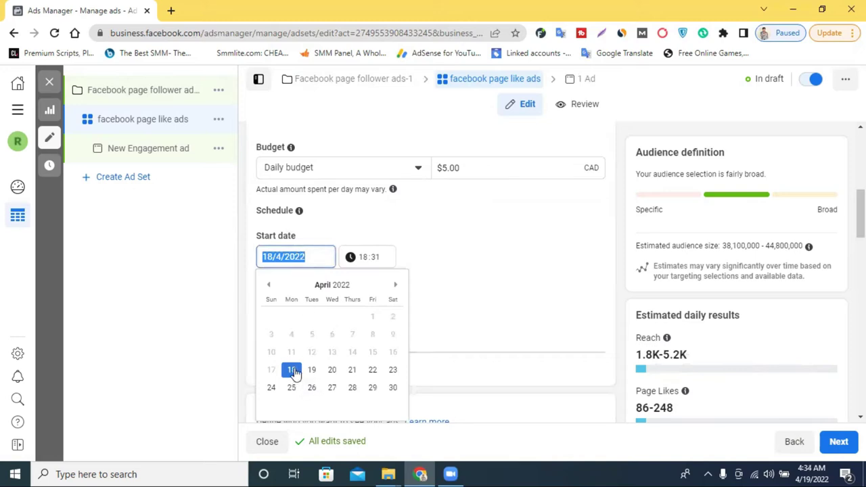
left_click(294, 372)
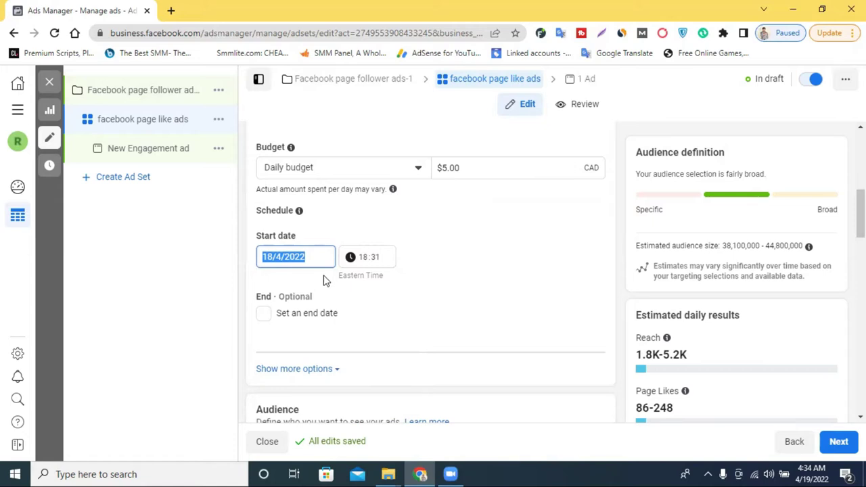
Step: Turn the optional end date in the ad set's schedule on and back off
left_click(263, 314)
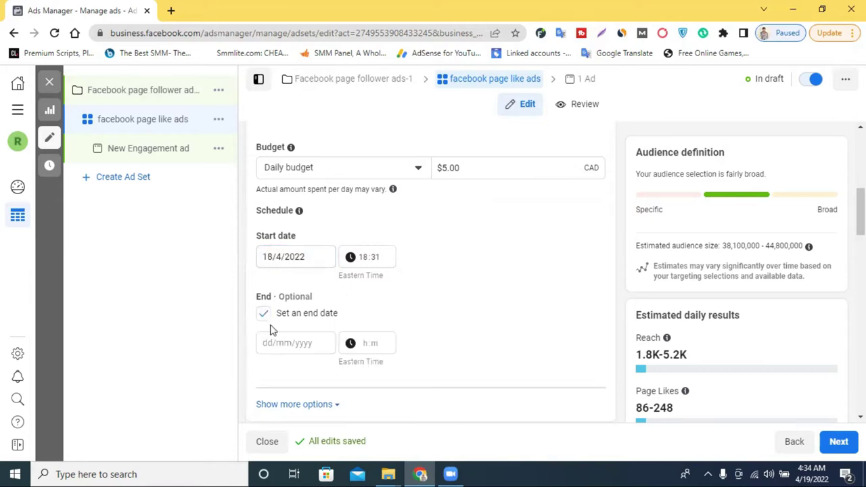
left_click(264, 313)
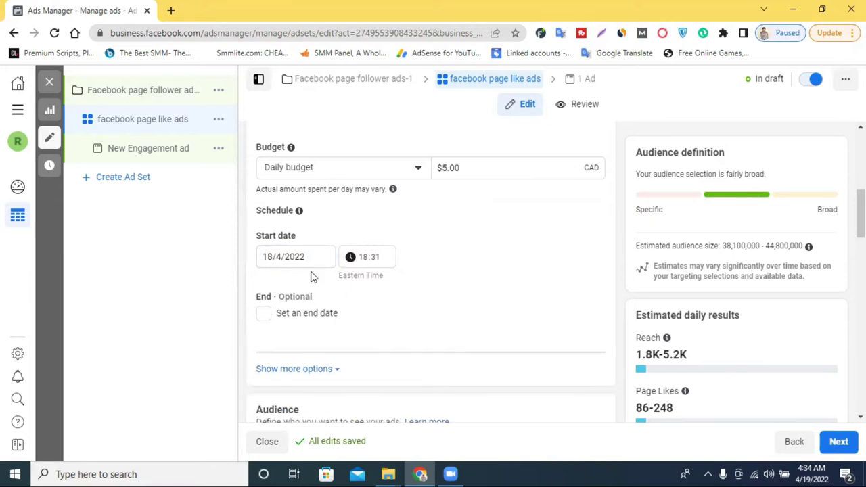
Step: Edit the audience age range, keeping the minimum at 18 and setting the maximum to 45
scroll(396, 267, "down", 1)
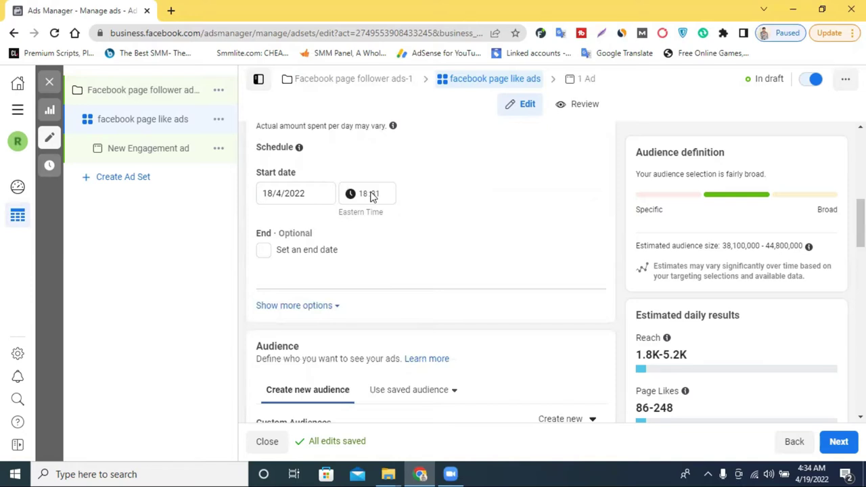
scroll(372, 197, "down", 4)
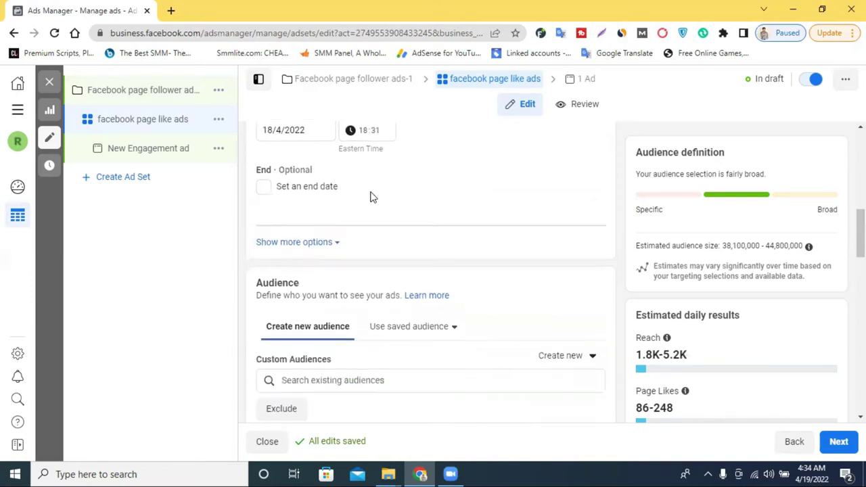
scroll(366, 179, "down", 6)
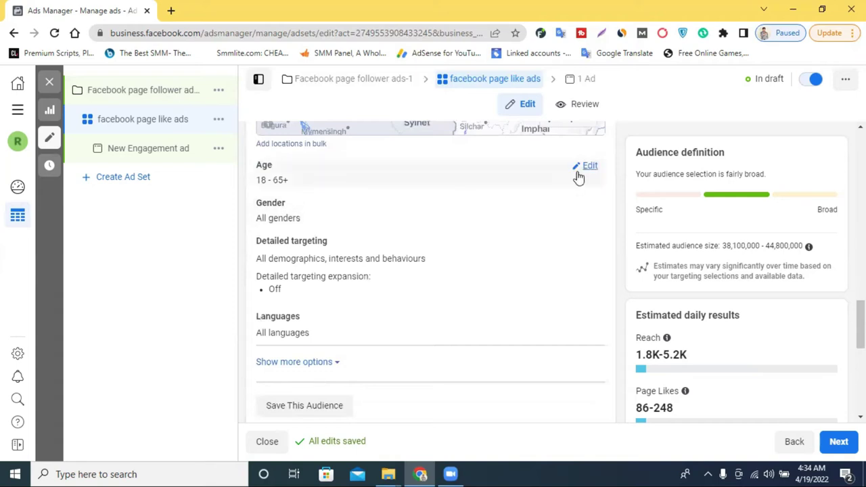
left_click(582, 168)
left_click(294, 189)
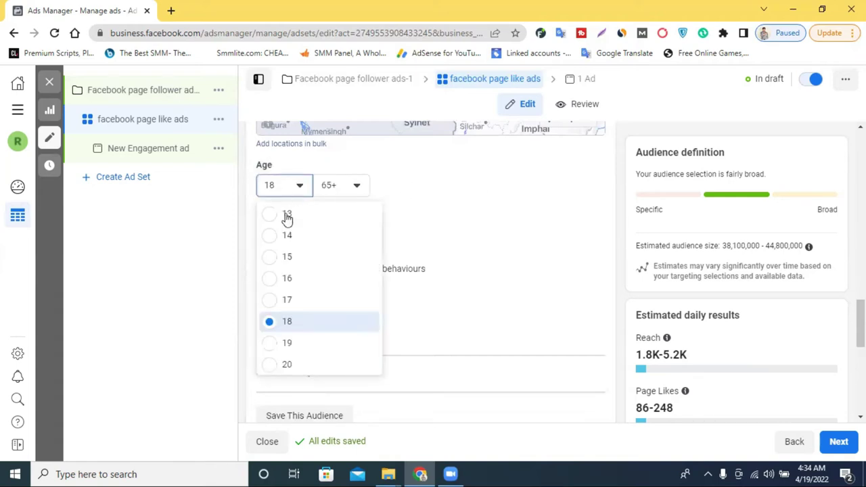
left_click(273, 324)
left_click(342, 188)
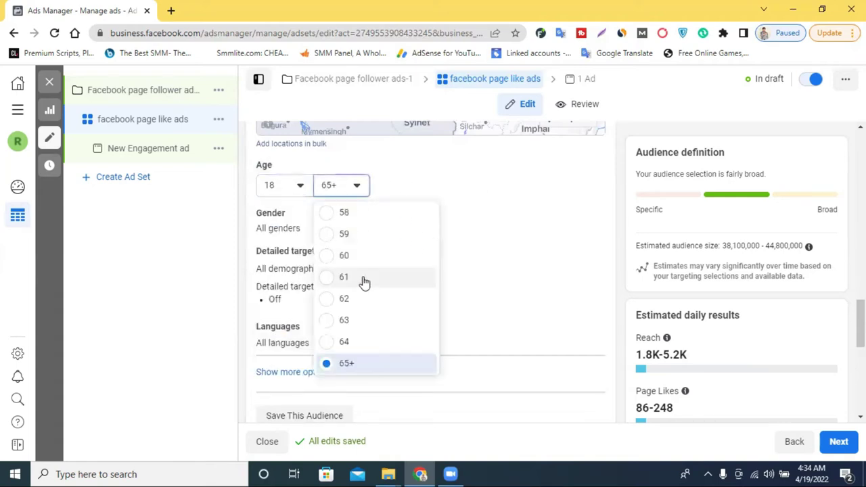
scroll(366, 295, "up", 2)
scroll(364, 272, "up", 2)
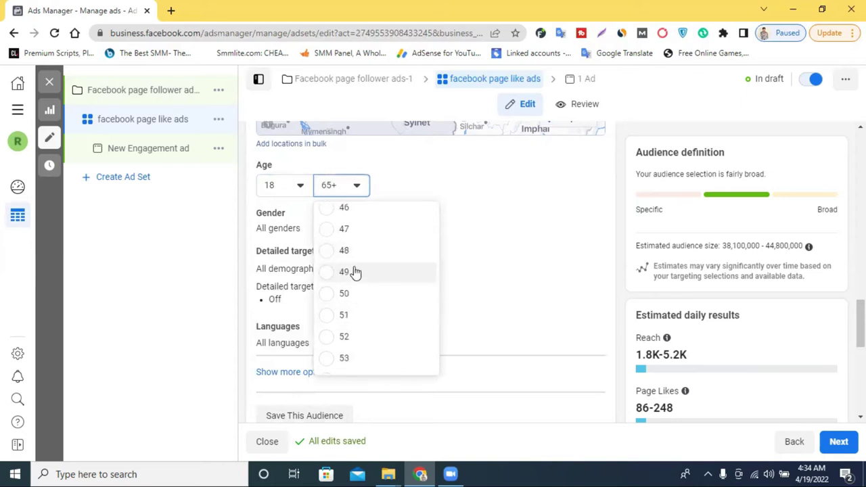
scroll(357, 252, "up", 1)
scroll(355, 257, "up", 1)
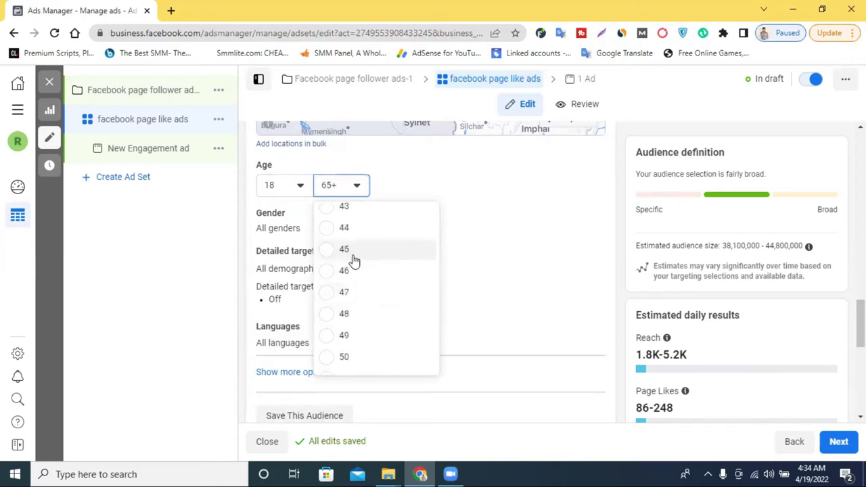
left_click(389, 260)
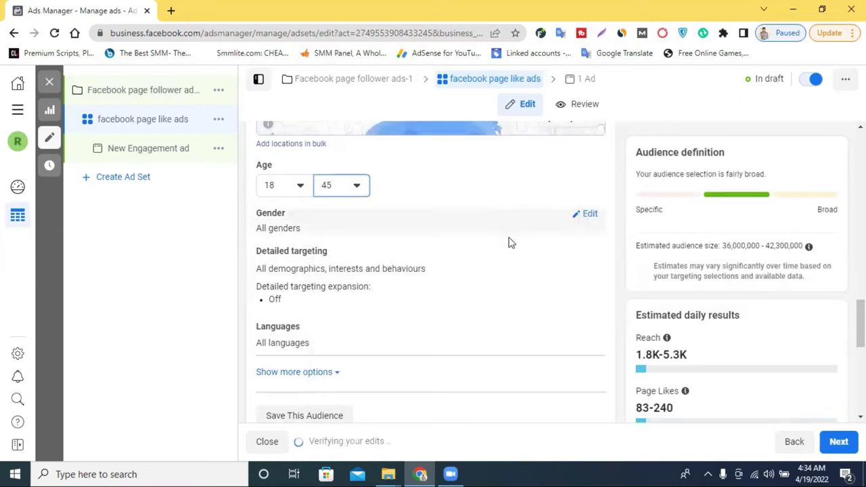
Step: Open the audience's detailed targeting for editing and start a search for demographics, interests or behaviours
scroll(534, 253, "up", 1)
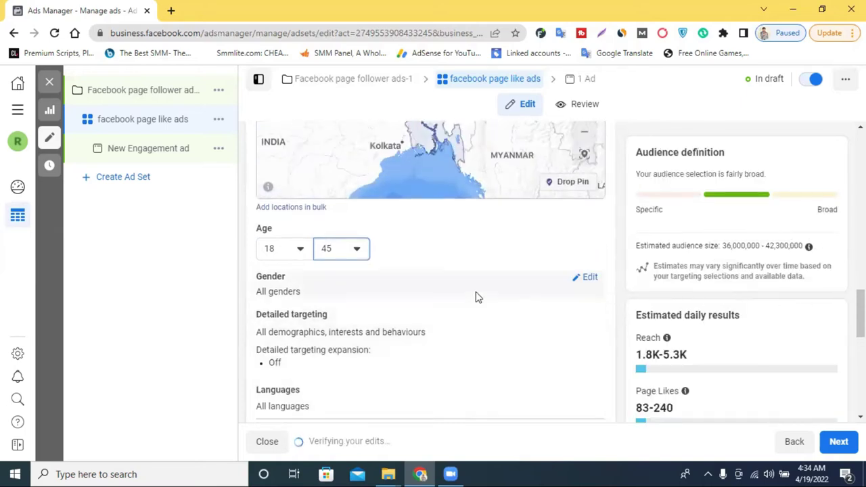
scroll(476, 297, "down", 1)
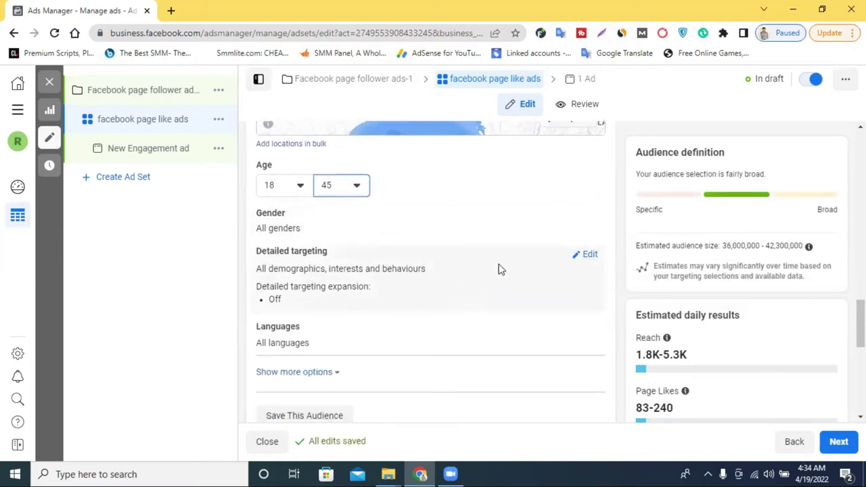
left_click(582, 255)
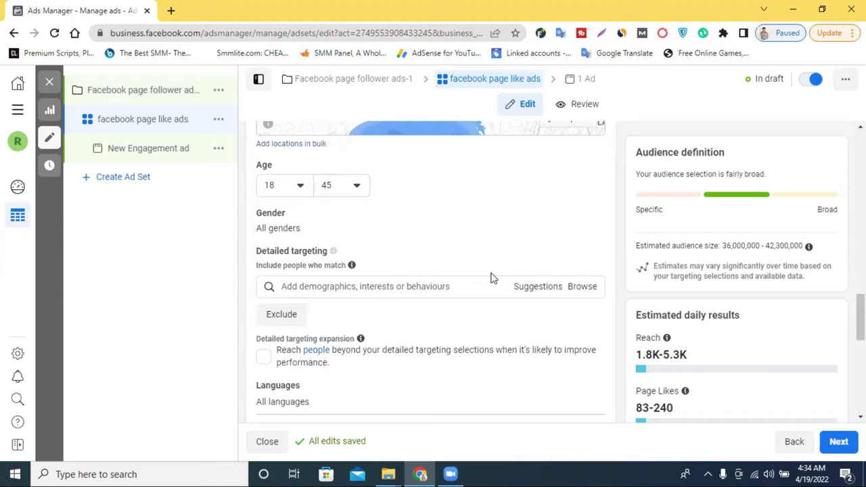
scroll(491, 277, "down", 3)
scroll(491, 276, "up", 3)
left_click(355, 287)
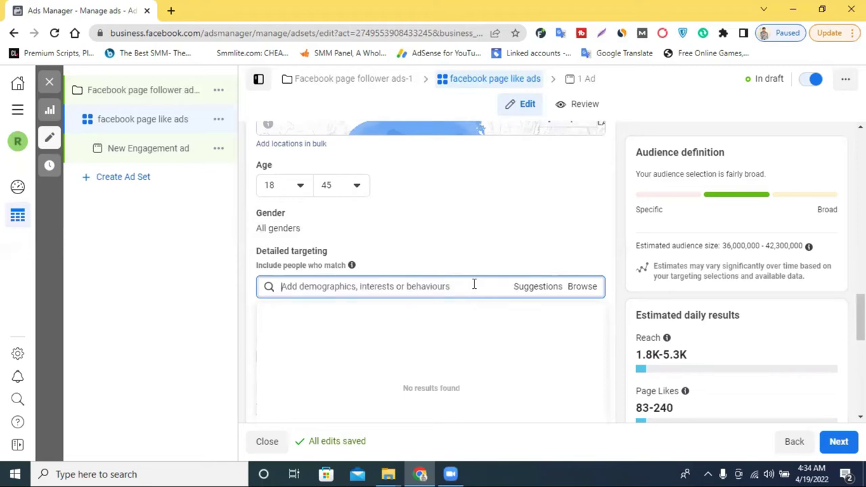
scroll(474, 286, "up", 3)
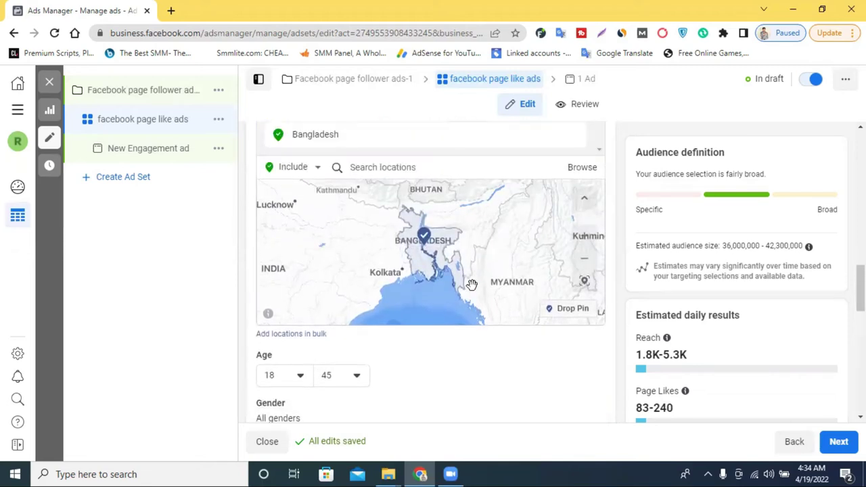
scroll(471, 284, "down", 3)
scroll(561, 352, "down", 3)
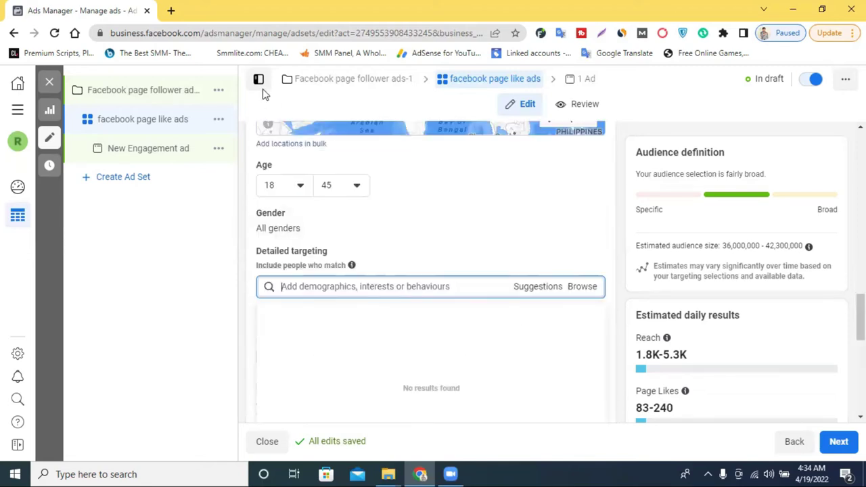
Step: Search the web in a new browser tab for "facebook interest targeting tool"
left_click(172, 11)
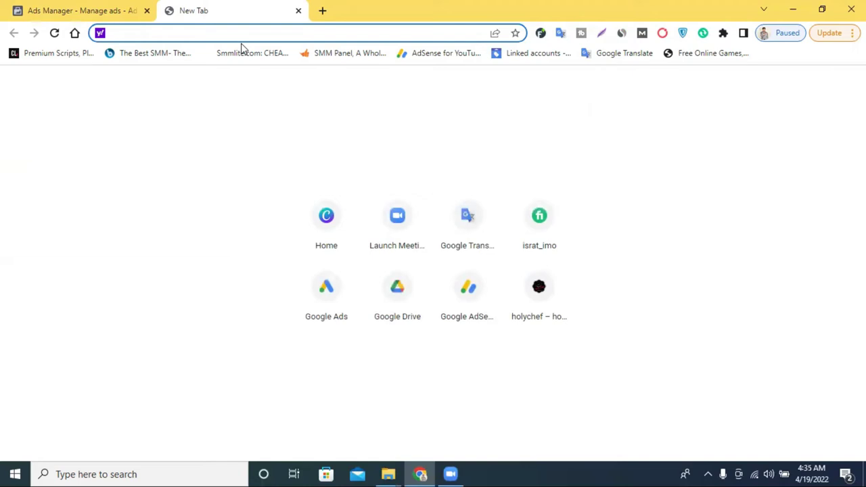
left_click(31, 10)
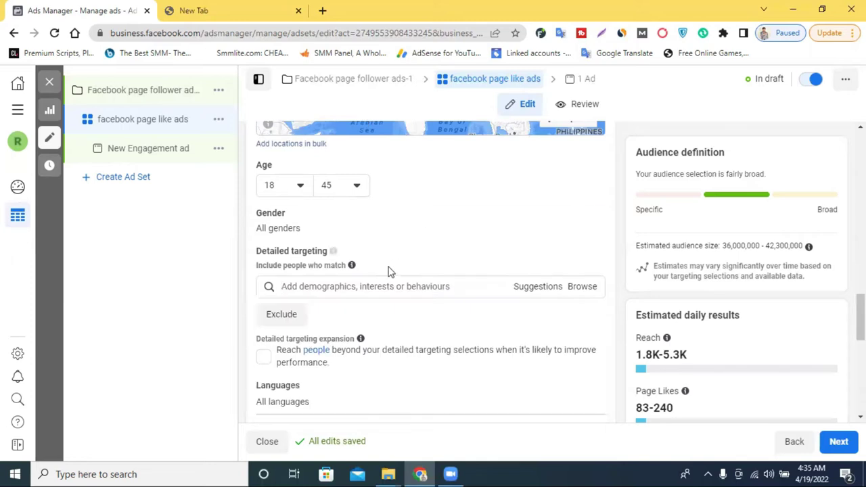
left_click(229, 14)
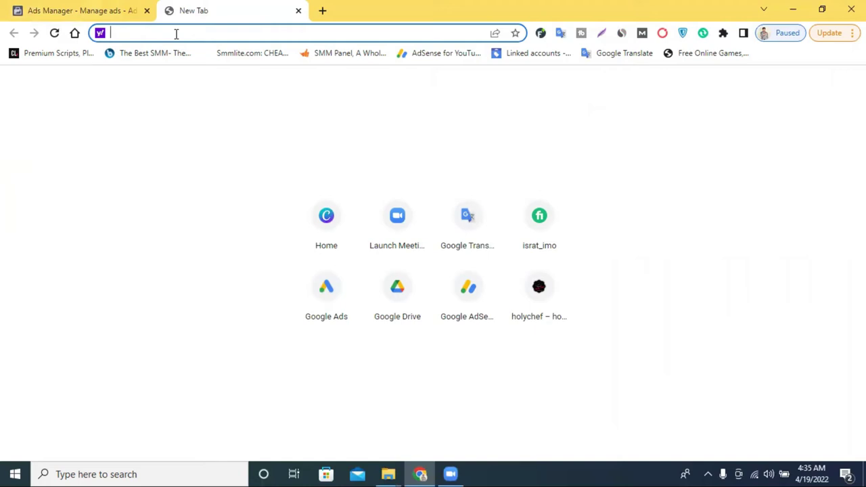
type("faceboo")
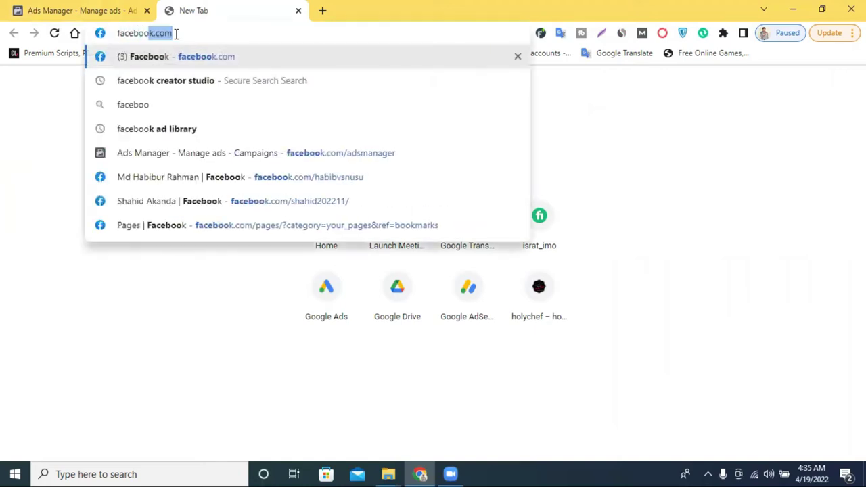
type("k ")
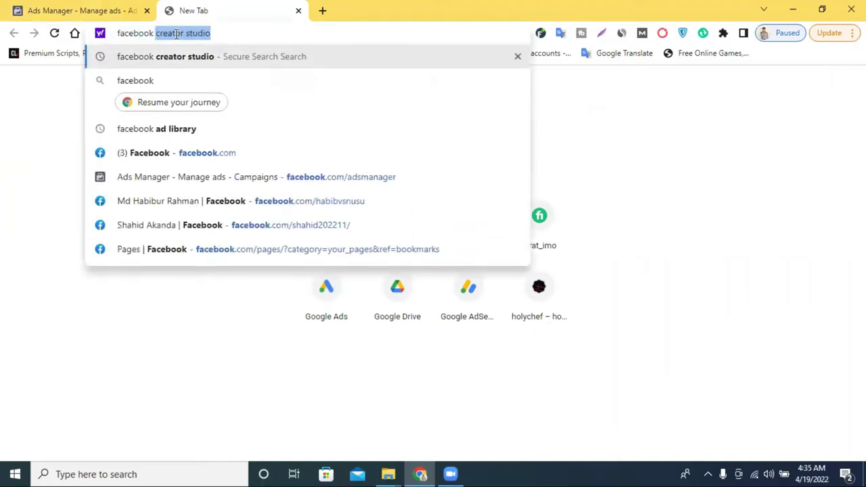
type("interest targeting tool")
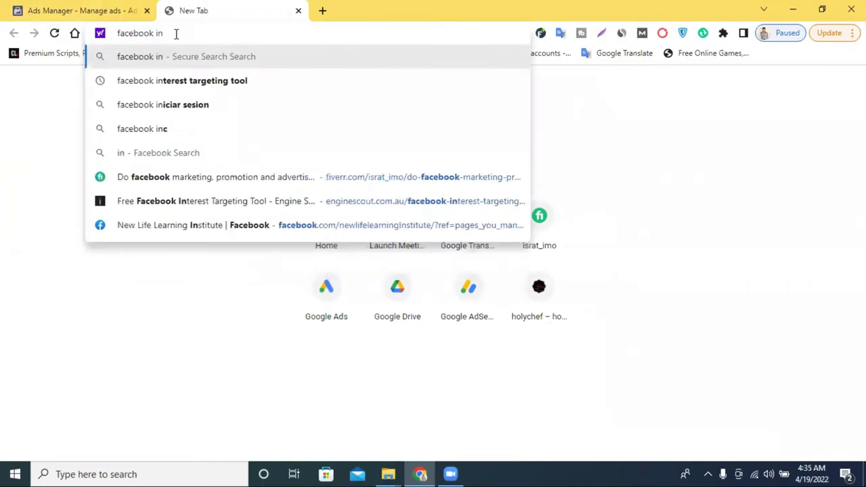
left_click(228, 76)
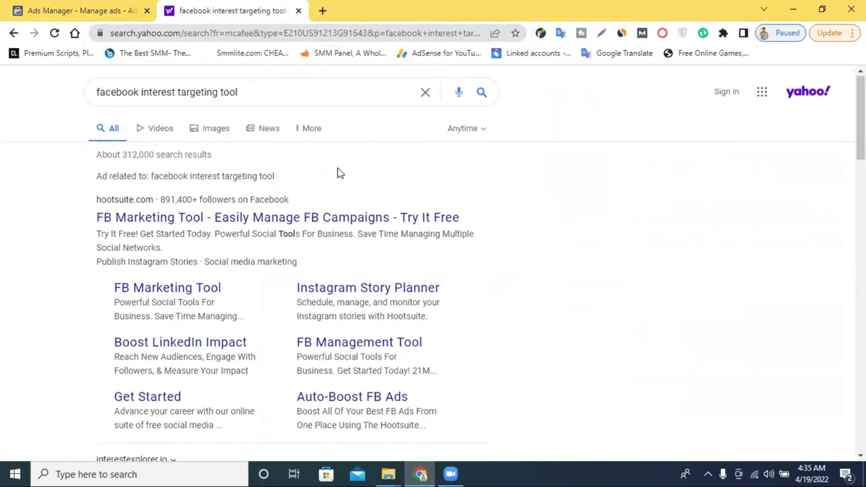
Step: Open the Engine Scout search result "Free Facebook Interest Targeting Tool"
scroll(339, 172, "down", 4)
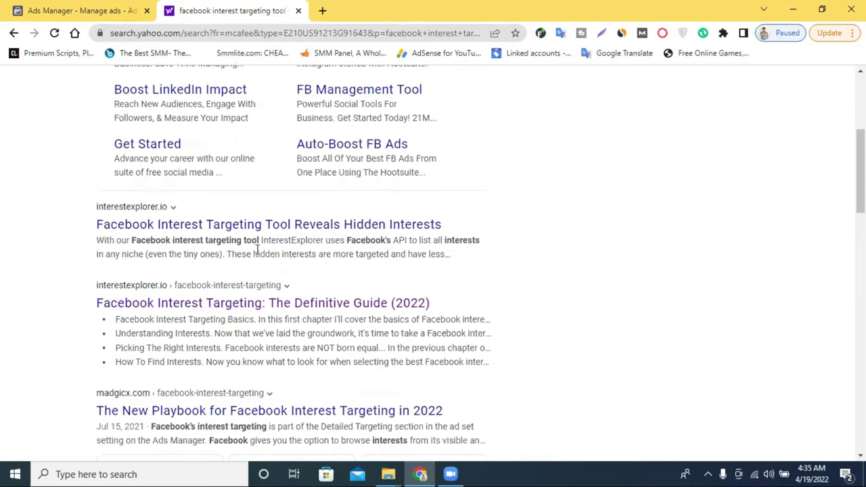
scroll(203, 249, "down", 10)
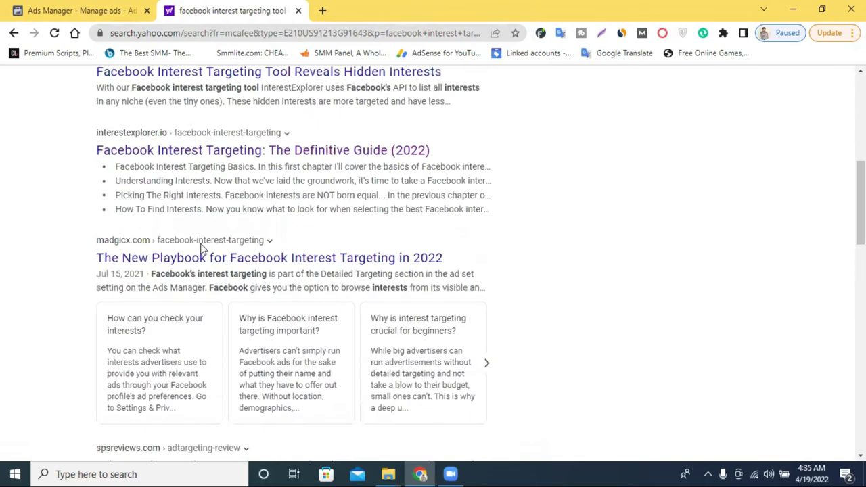
scroll(210, 249, "down", 1)
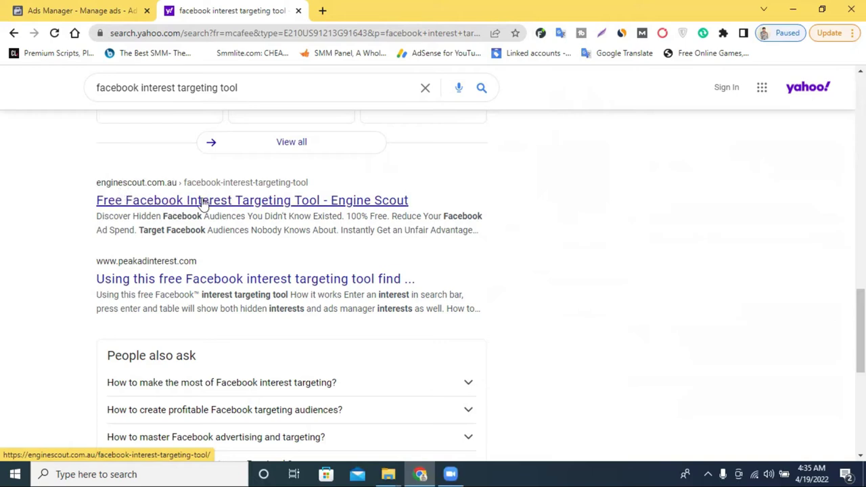
left_click(181, 203)
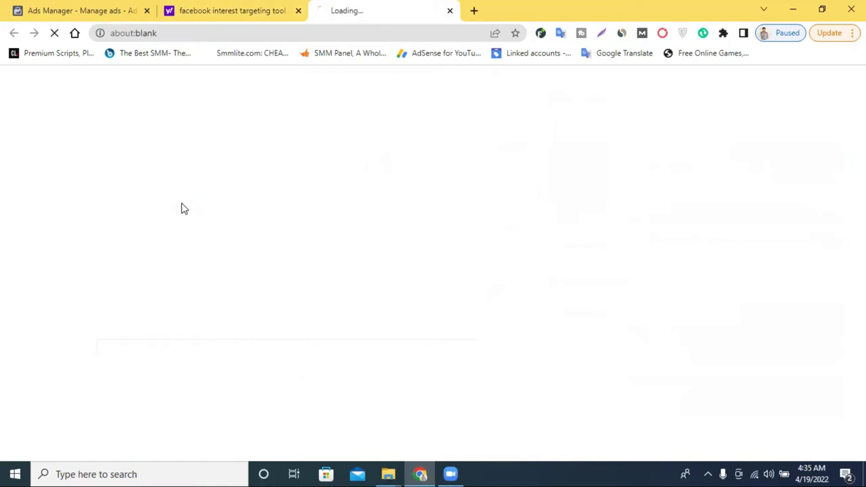
Step: Return to the ad set in Ads Manager and examine the detailed targeting search for demographics, interests or behaviours
left_click(213, 7)
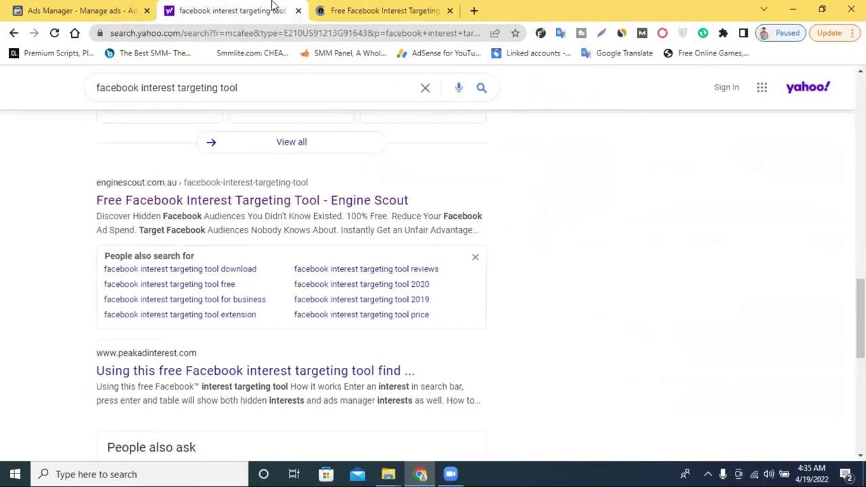
left_click(69, 10)
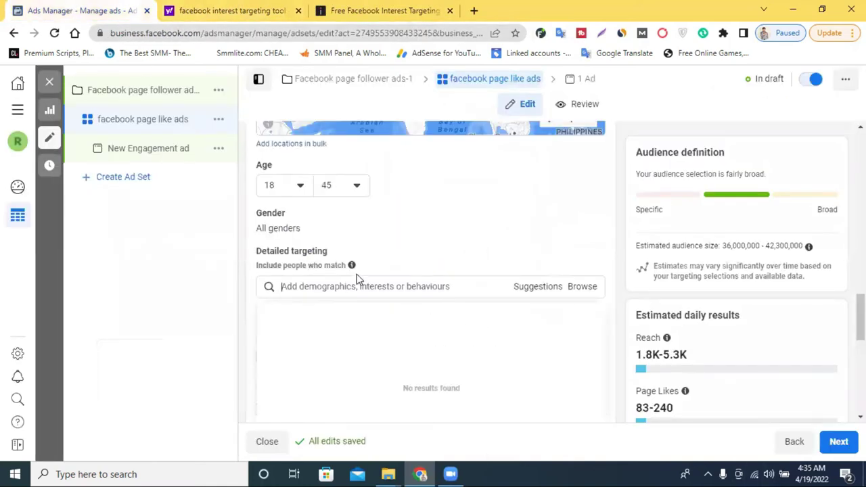
scroll(357, 274, "down", 1)
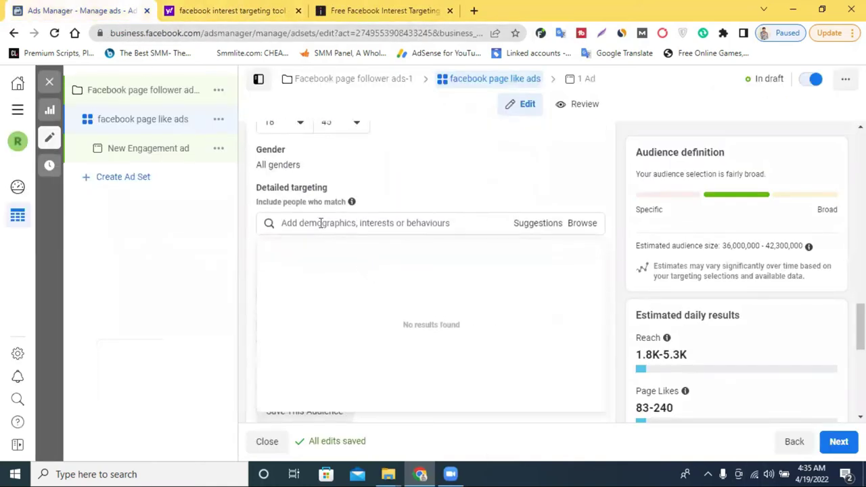
left_click(243, 232)
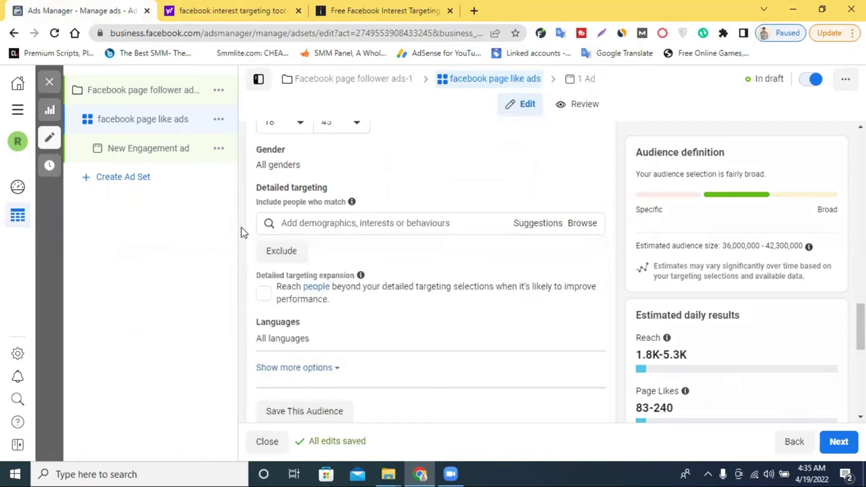
left_click(307, 224)
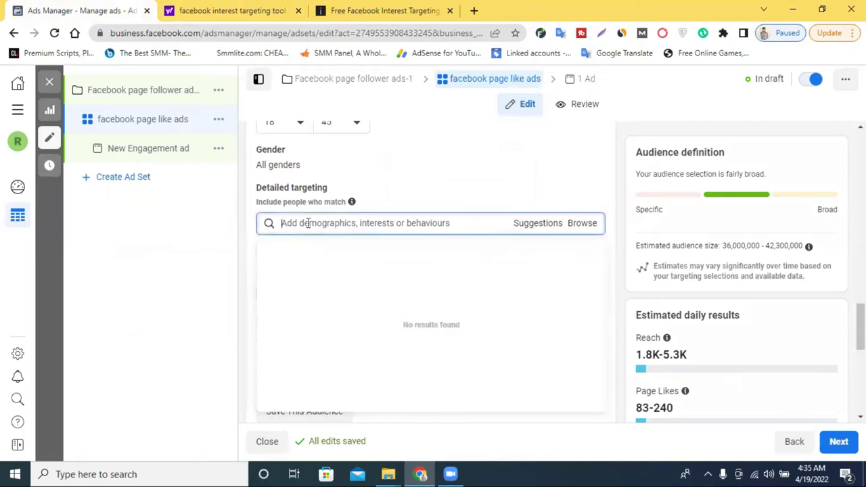
left_click(248, 222)
left_click(380, 225)
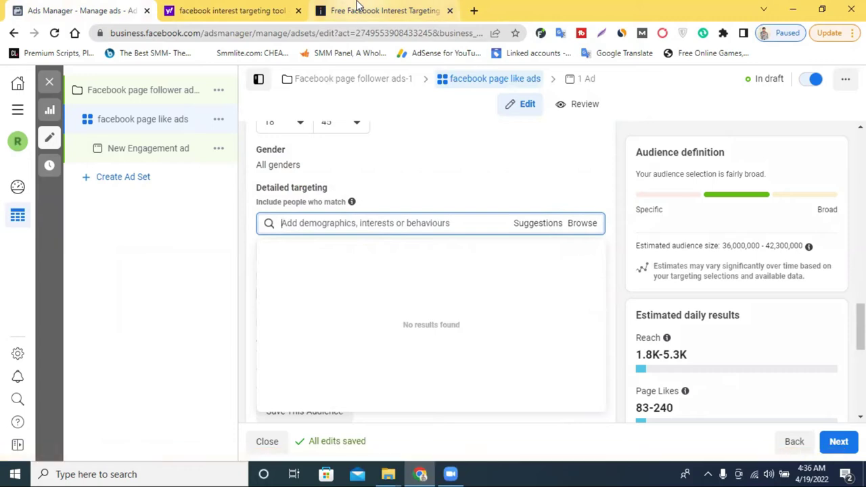
Step: Return to the Engine Scout interest tool and search its Facebook Ad Interest Hunter for "website theme"
left_click(417, 6)
scroll(375, 282, "down", 5)
scroll(311, 288, "up", 4)
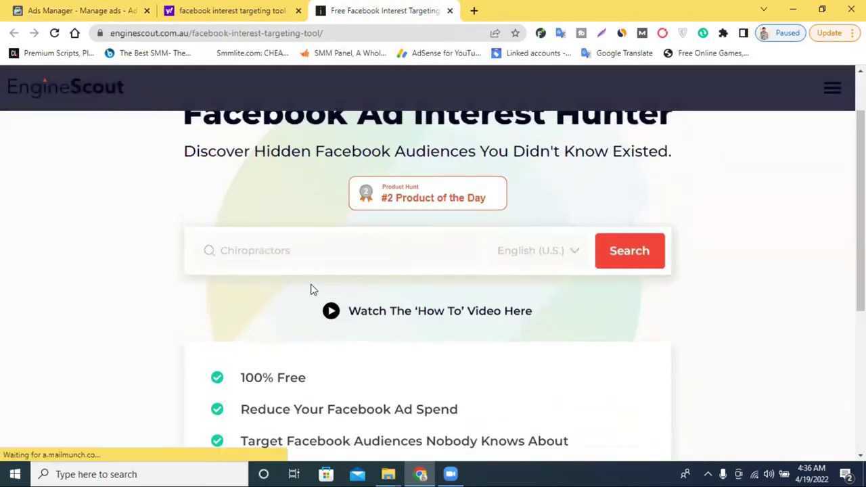
left_click(276, 246)
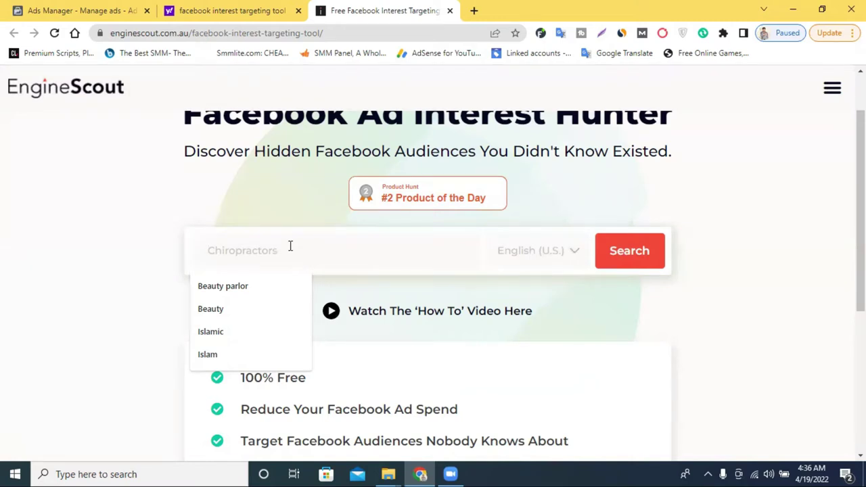
type("website")
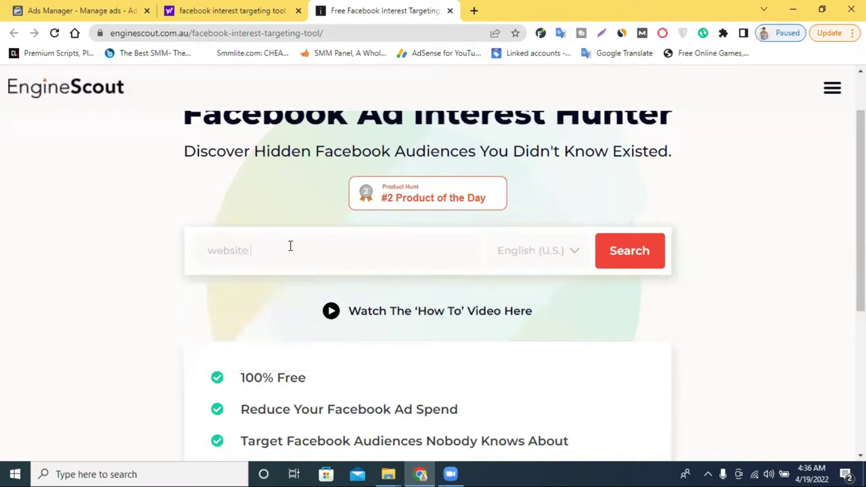
right_click(221, 252)
left_click(274, 249)
key("Return")
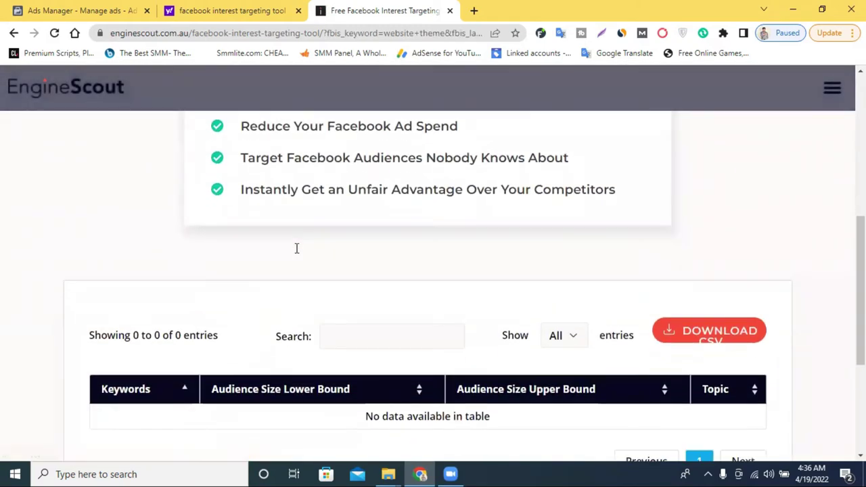
Step: Search the interest tool for "website" and examine the listed keywords, audience sizes and topics
scroll(296, 248, "up", 10)
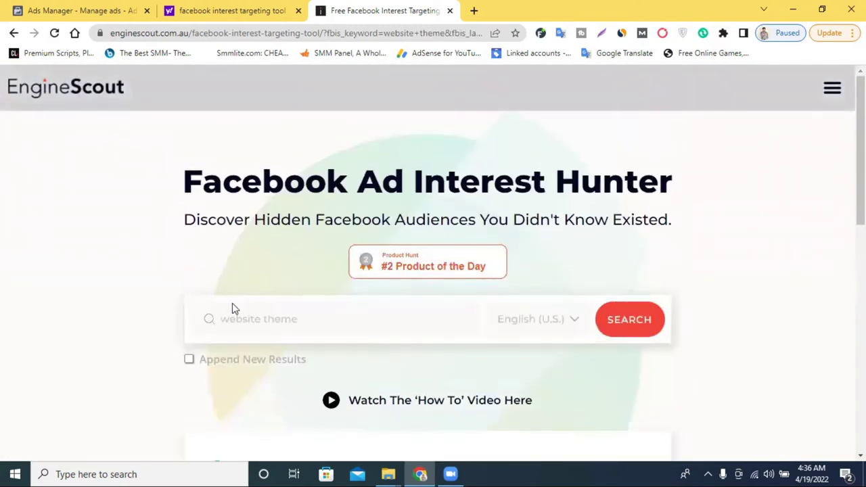
double_click(274, 321)
key("BackSpace")
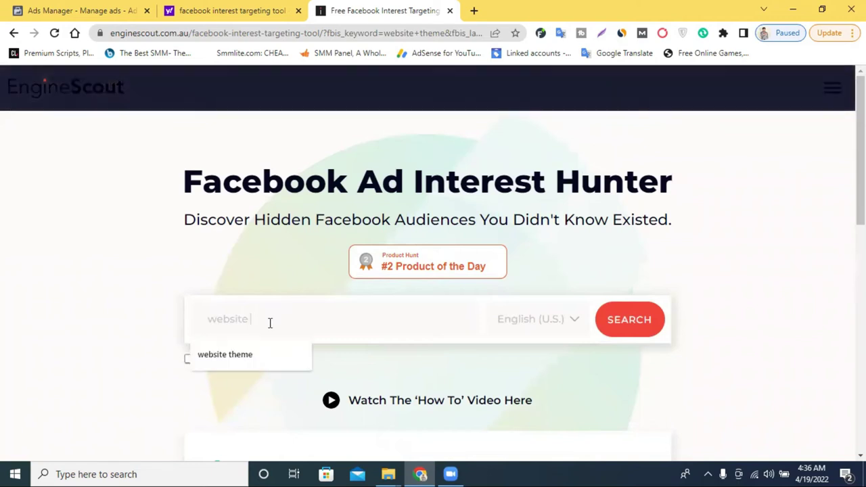
key("Return")
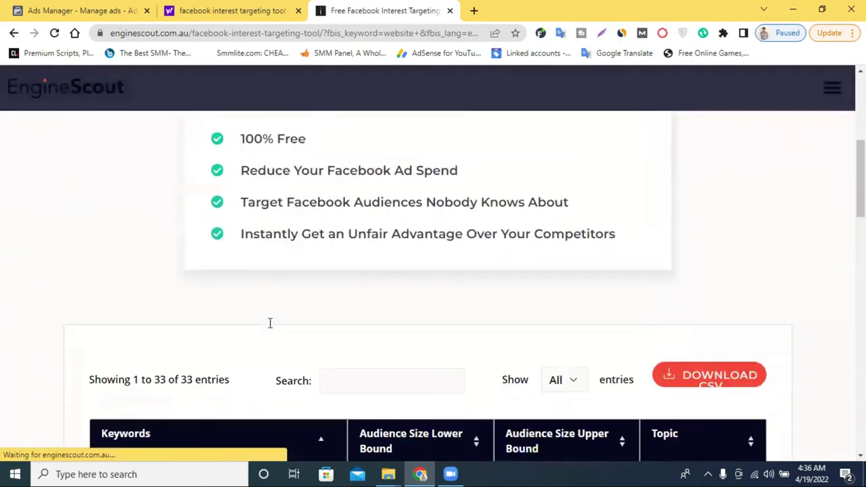
scroll(270, 323, "down", 4)
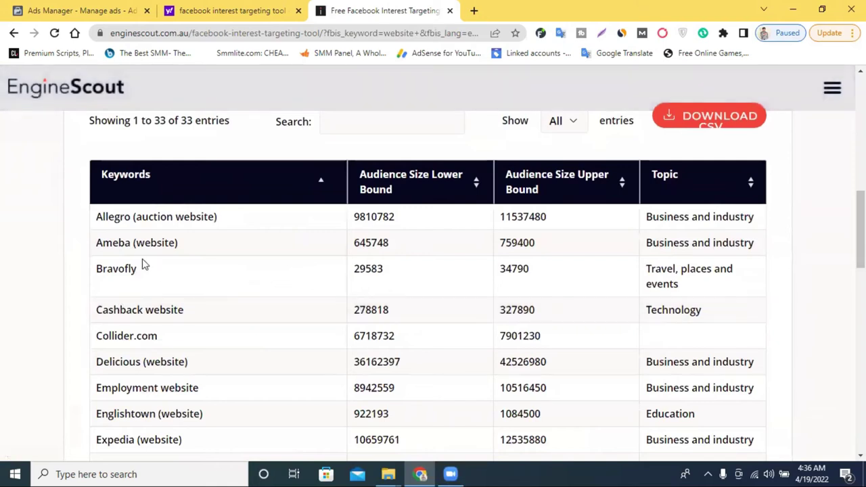
scroll(176, 318, "down", 8)
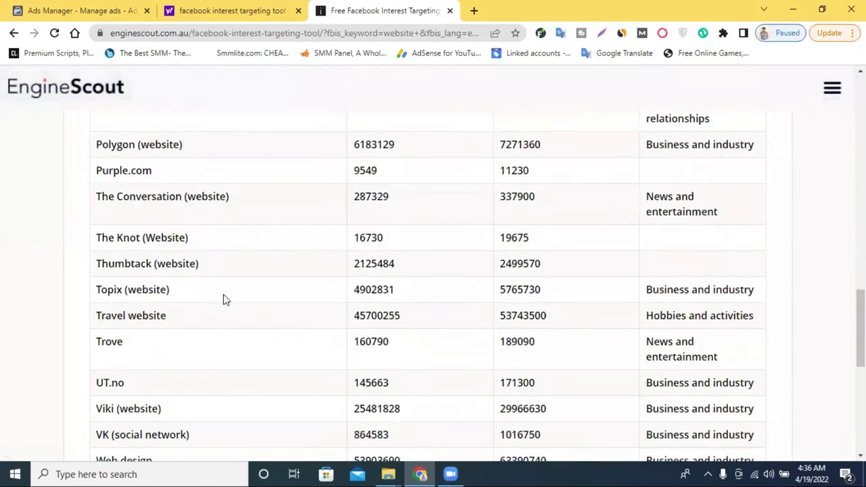
scroll(230, 298, "down", 5)
scroll(213, 277, "up", 2)
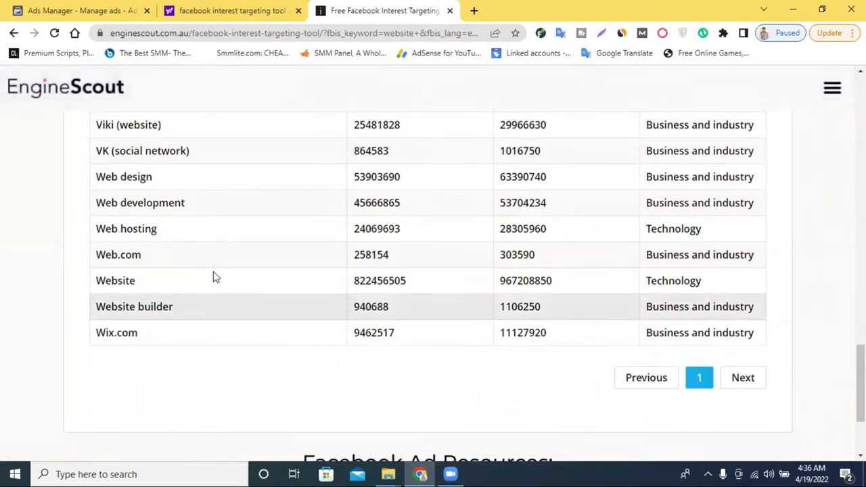
scroll(151, 264, "up", 18)
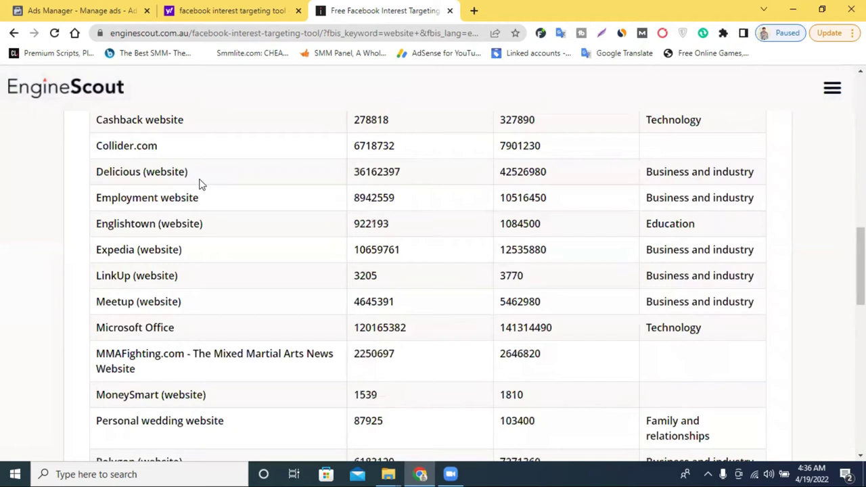
Step: Replace the keyword with "fashion" and search the interest tool for matching interests
left_click(291, 324)
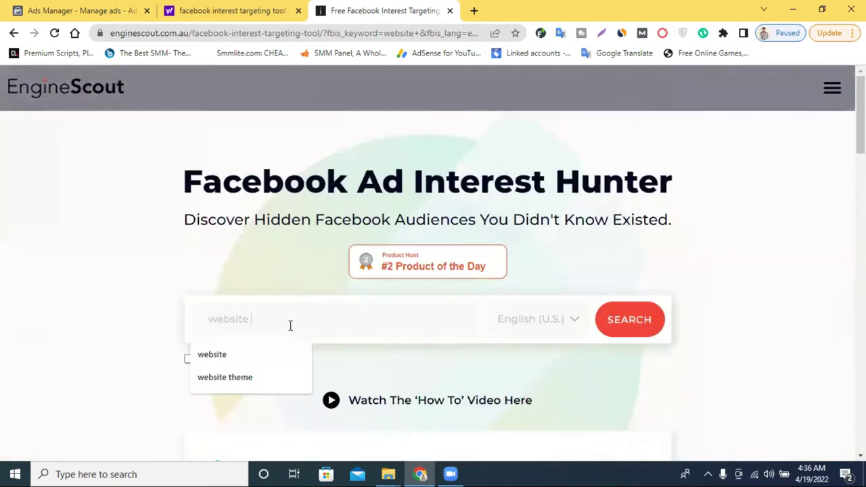
type("fash")
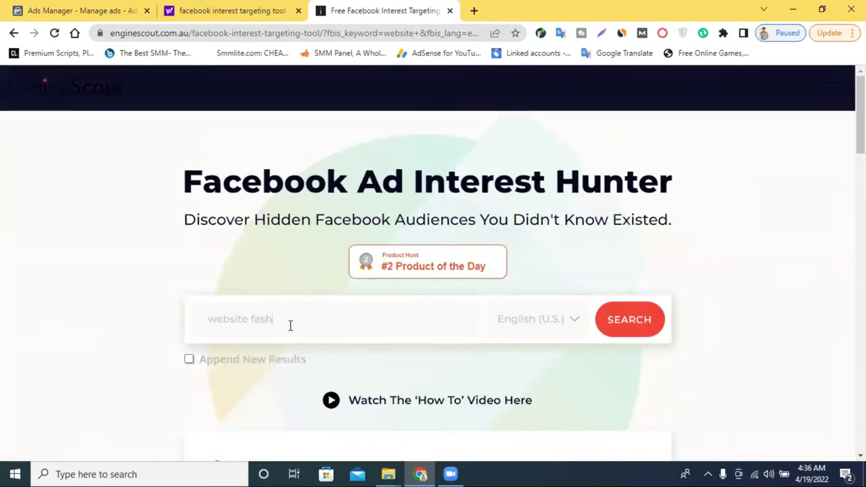
triple_click(290, 325)
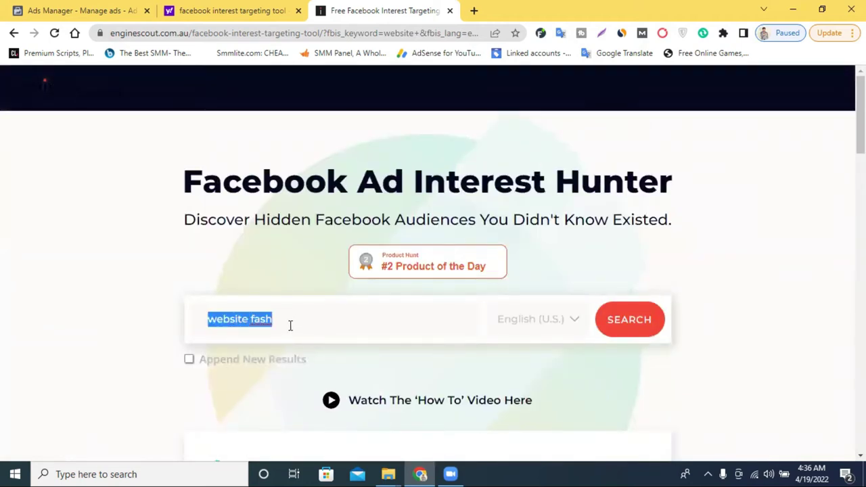
type("fashion")
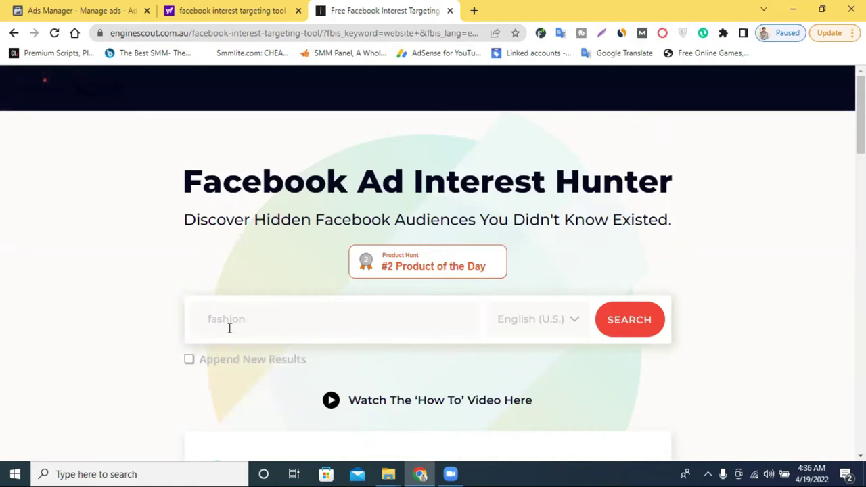
left_click(651, 326)
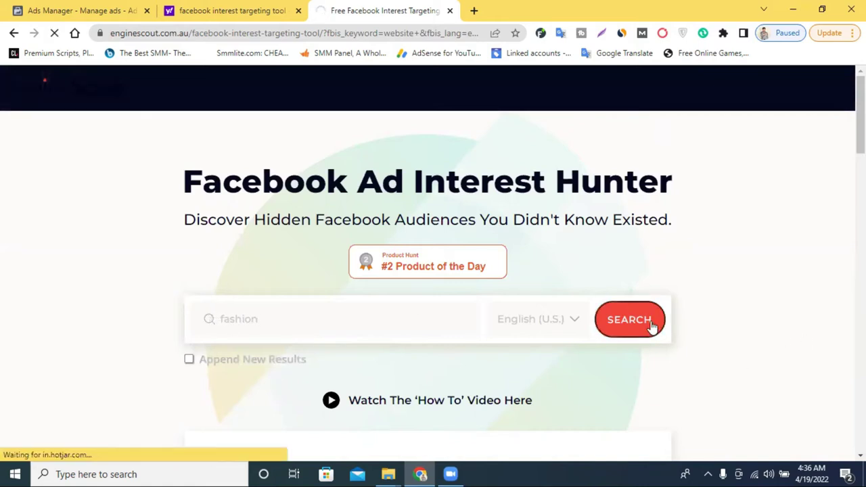
scroll(531, 326, "down", 2)
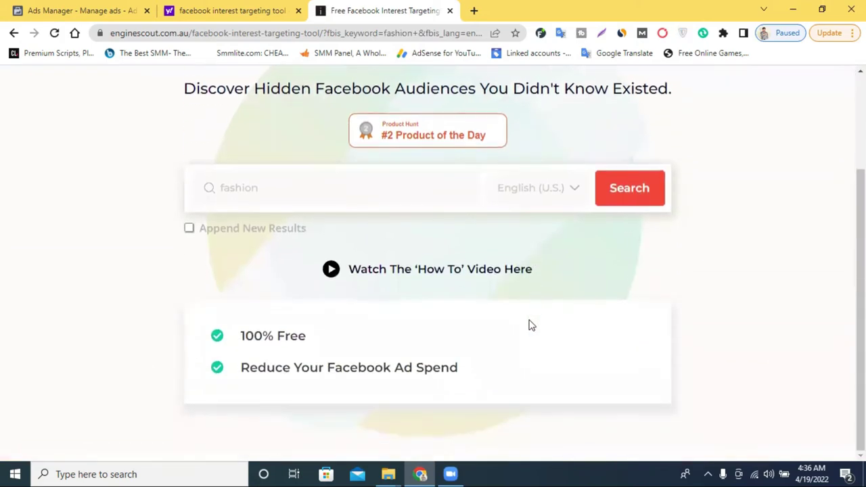
scroll(531, 326, "down", 5)
scroll(219, 315, "down", 3)
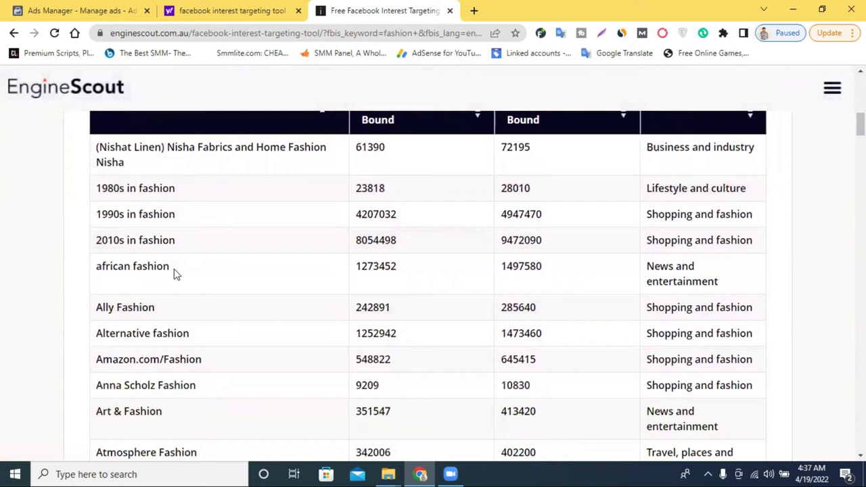
Step: Look through the fashion keywords and copy "Beauty & Fashion" from the results table
left_click_drag(174, 273, 316, 246)
scroll(218, 367, "down", 1)
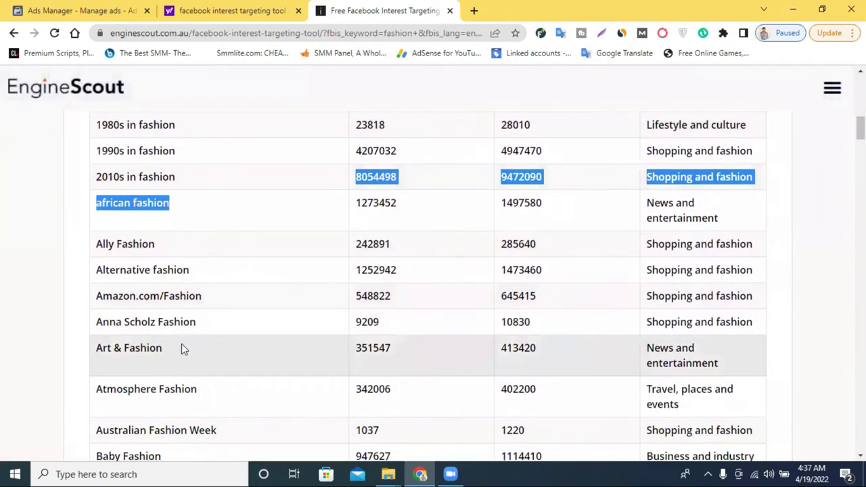
scroll(181, 343, "down", 2)
left_click_drag(164, 333, 94, 331)
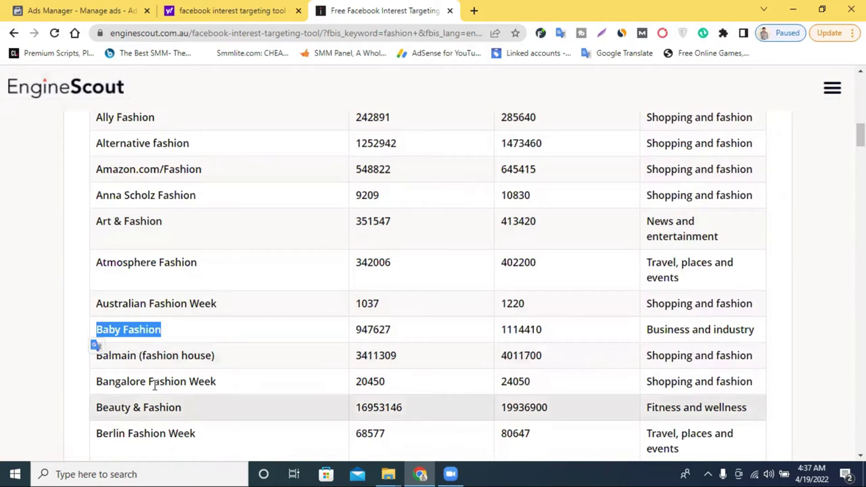
left_click_drag(181, 407, 96, 407)
right_click(156, 406)
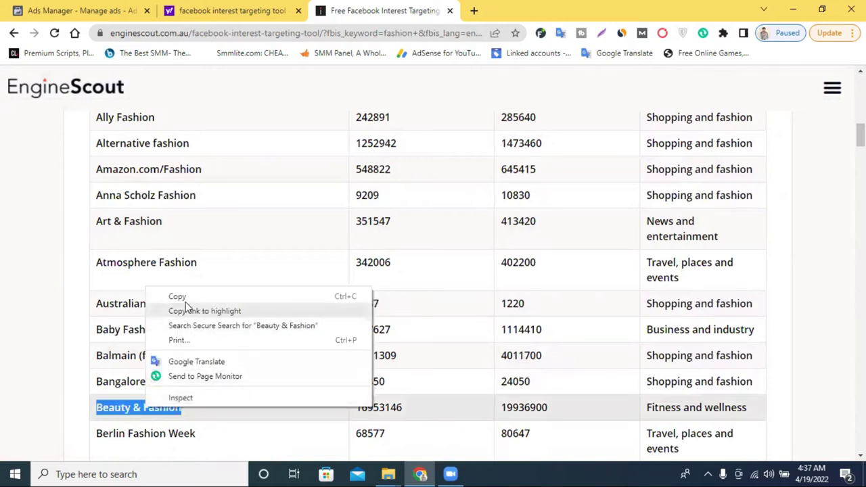
left_click(183, 297)
Step: Return to the ad set in Ads Manager and add the copied Beauty & Fashion interest to the detailed targeting
left_click(114, 8)
right_click(337, 222)
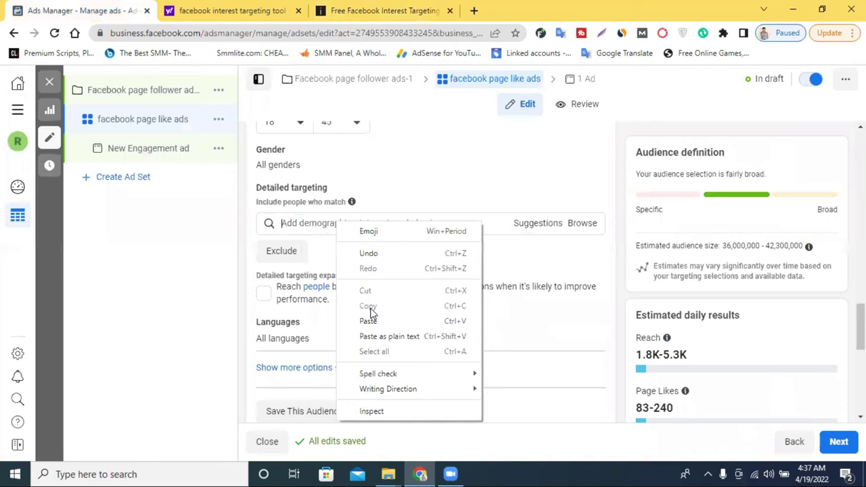
left_click(369, 320)
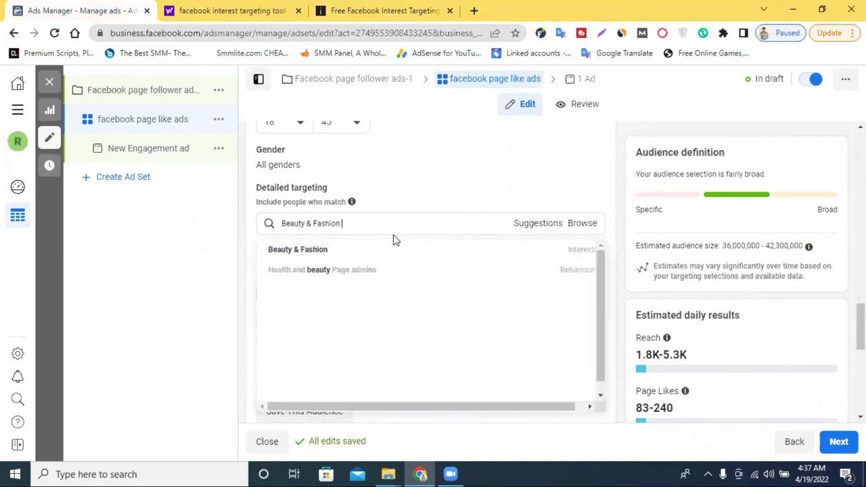
mouse_move(331, 257)
left_click(409, 255)
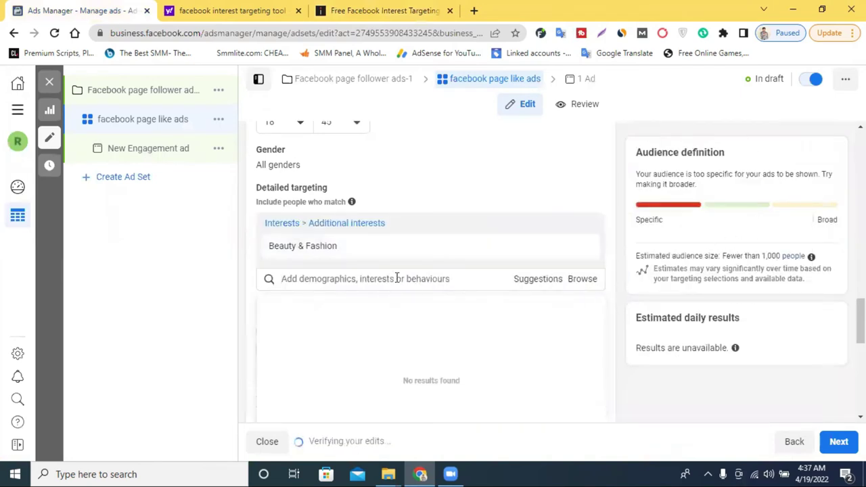
scroll(412, 275, "down", 3)
scroll(382, 264, "up", 4)
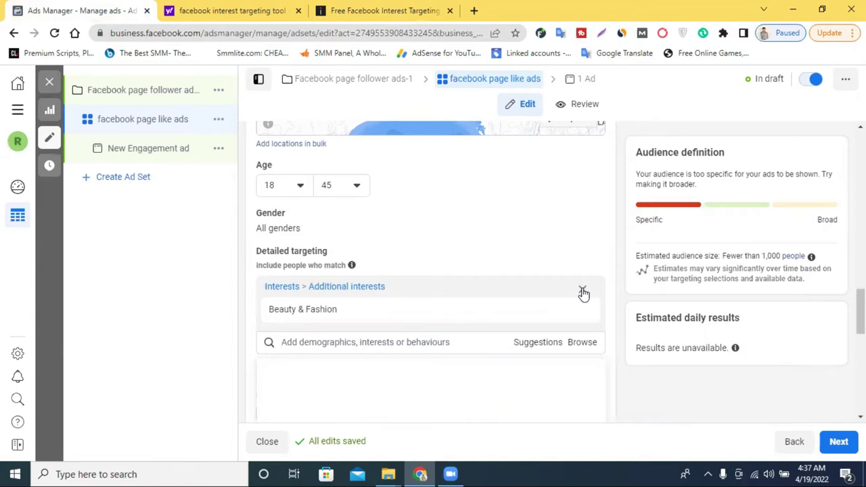
Step: Remove the Beauty & Fashion interest from the detailed targeting and review the language and placement settings
left_click(582, 291)
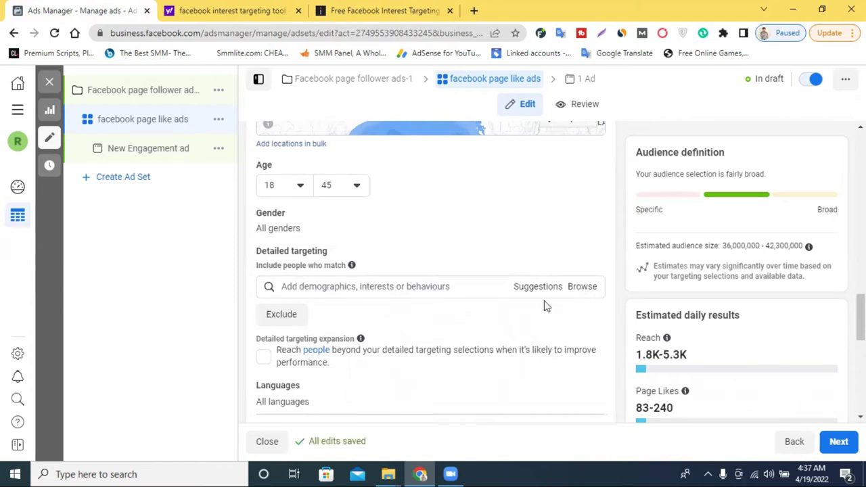
scroll(513, 312, "down", 1)
scroll(513, 313, "down", 2)
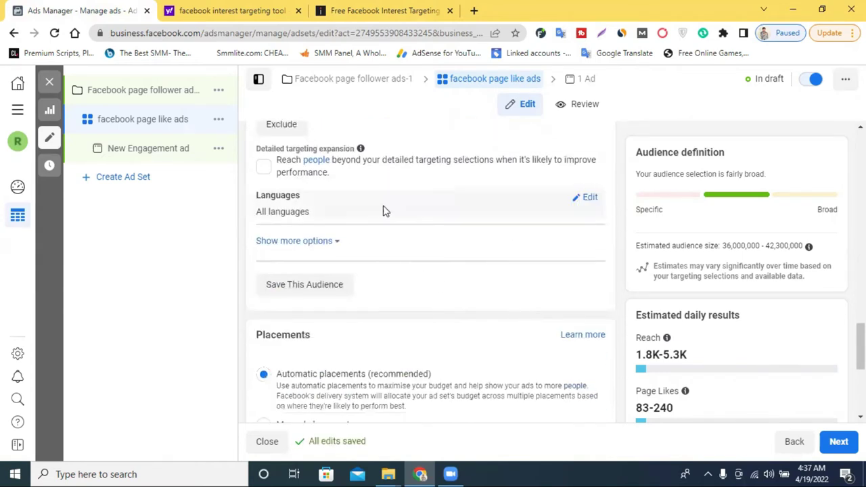
scroll(495, 223, "up", 2)
scroll(364, 242, "down", 6)
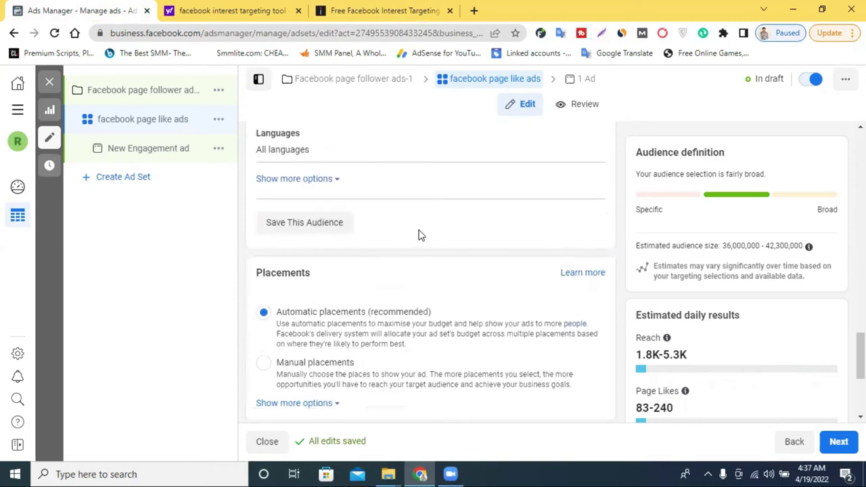
scroll(425, 236, "up", 3)
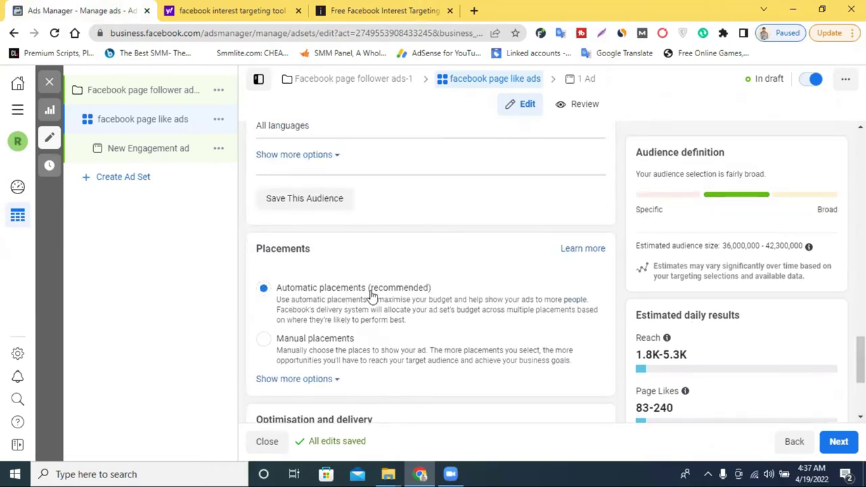
Step: Open the audience's gender setting, try the Men and Women options, and set it back to All
scroll(356, 304, "up", 2)
scroll(354, 303, "up", 3)
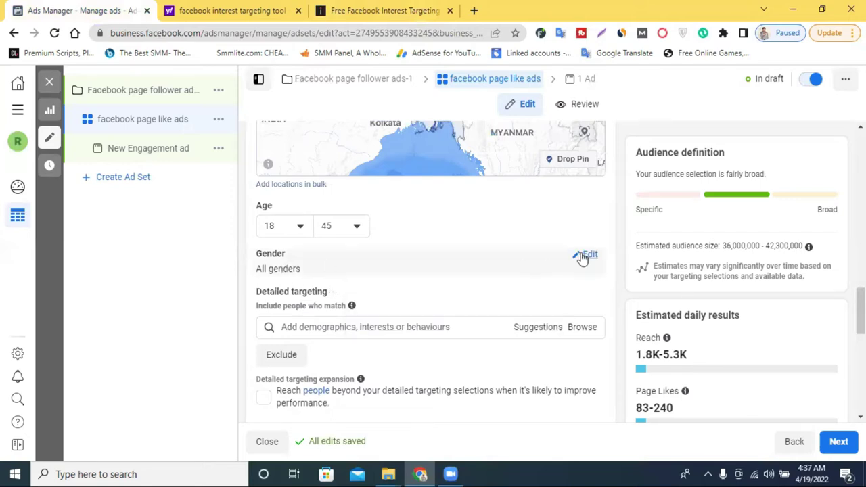
left_click(580, 259)
left_click(264, 271)
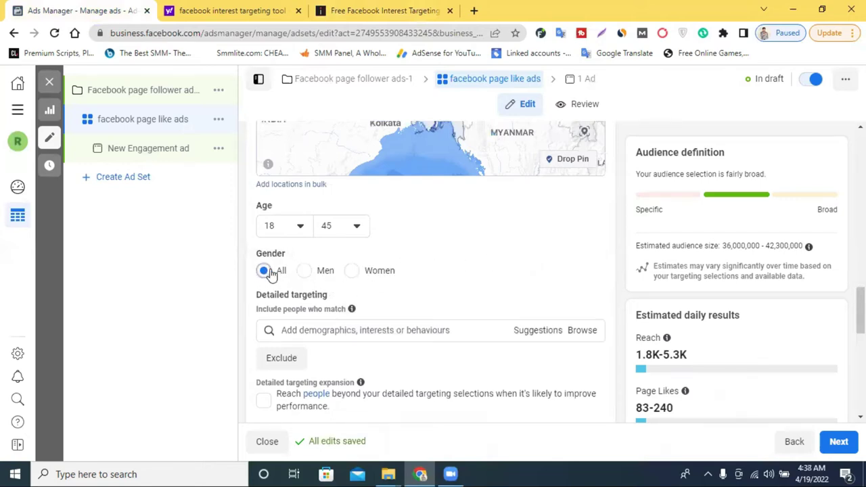
left_click(305, 272)
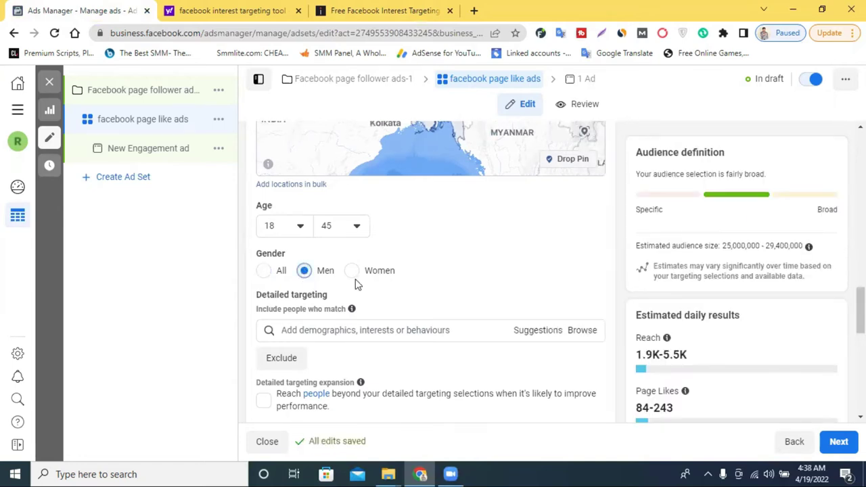
left_click(353, 271)
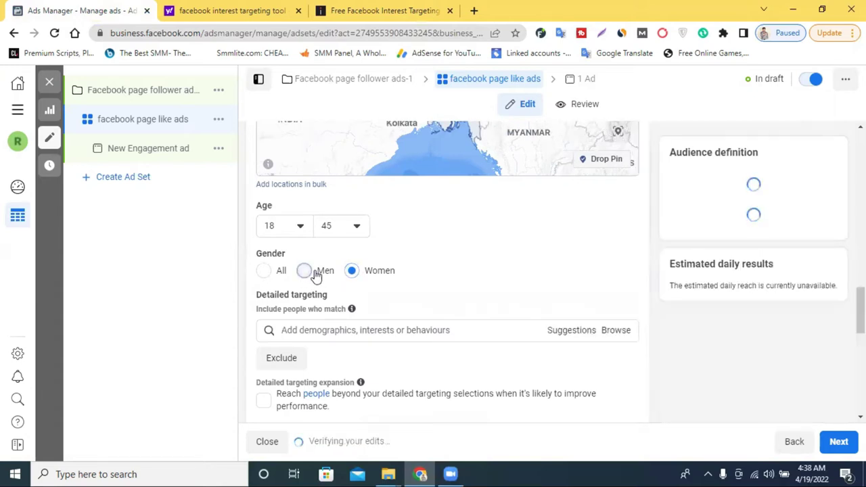
left_click(306, 273)
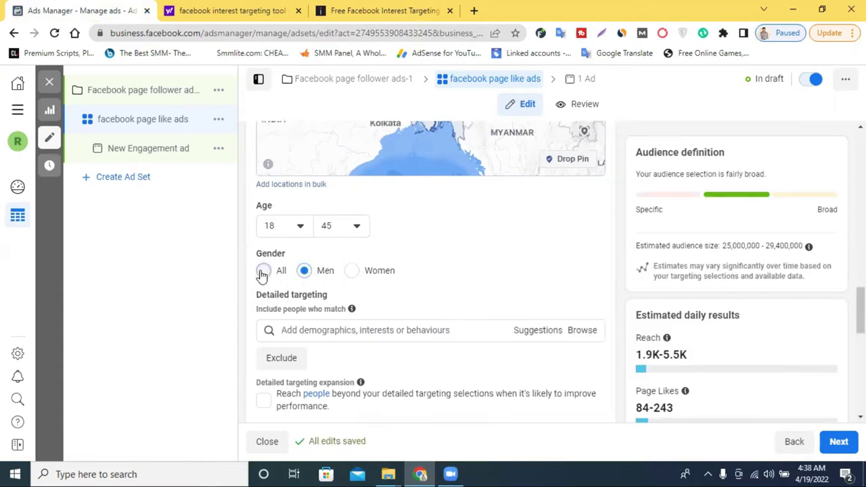
left_click(263, 271)
scroll(469, 285, "down", 3)
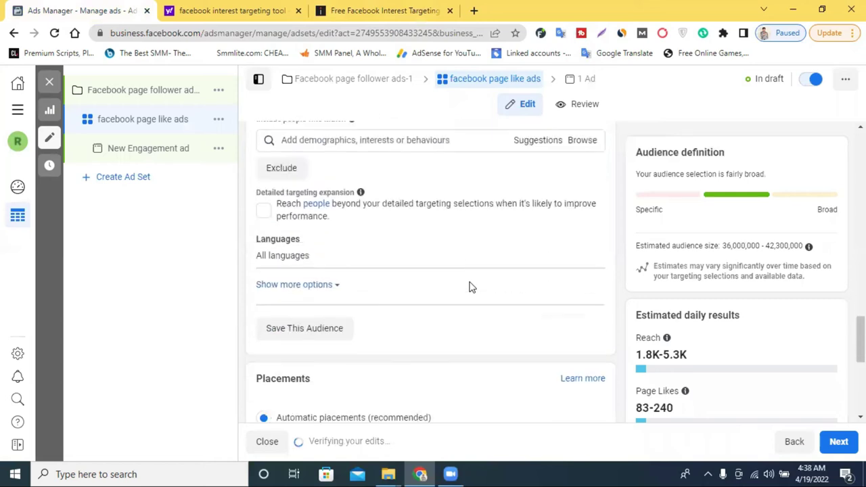
Step: Continue from the ad set to the ad level and rename the ad "facebook follower"
scroll(470, 286, "down", 5)
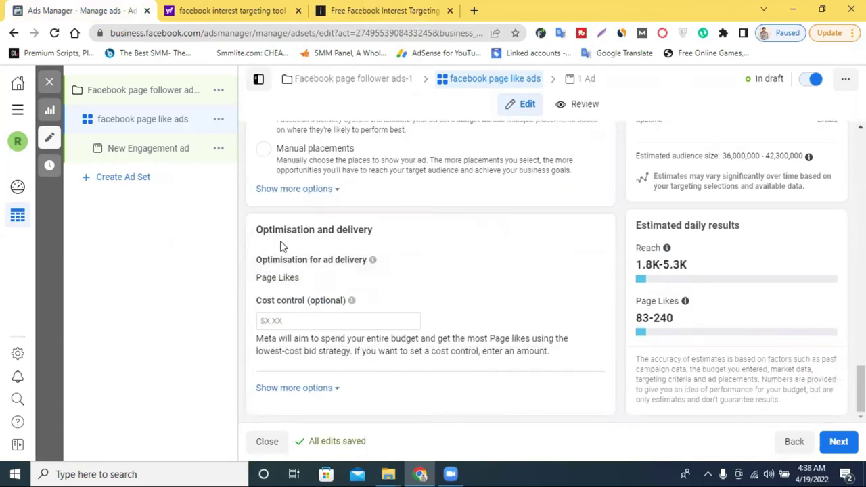
left_click(839, 443)
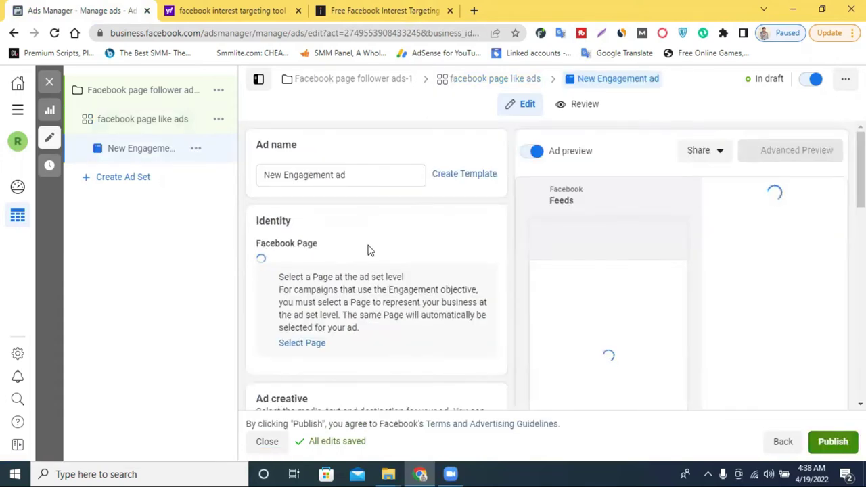
triple_click(349, 176)
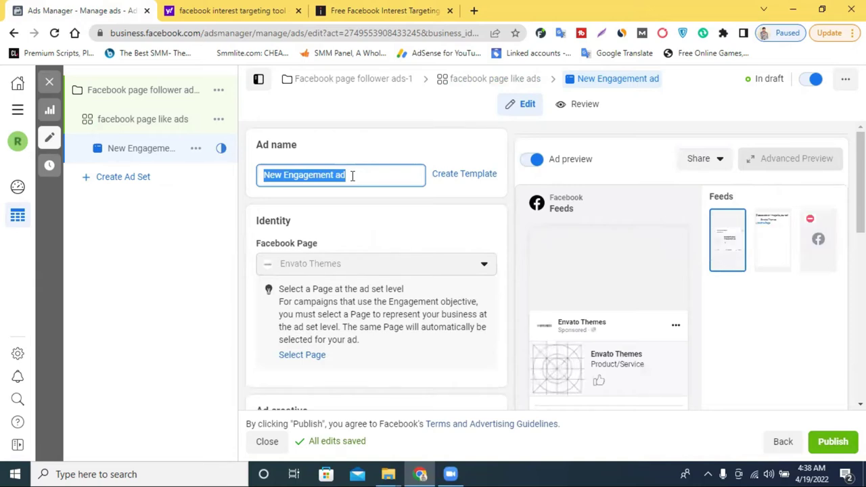
type("face")
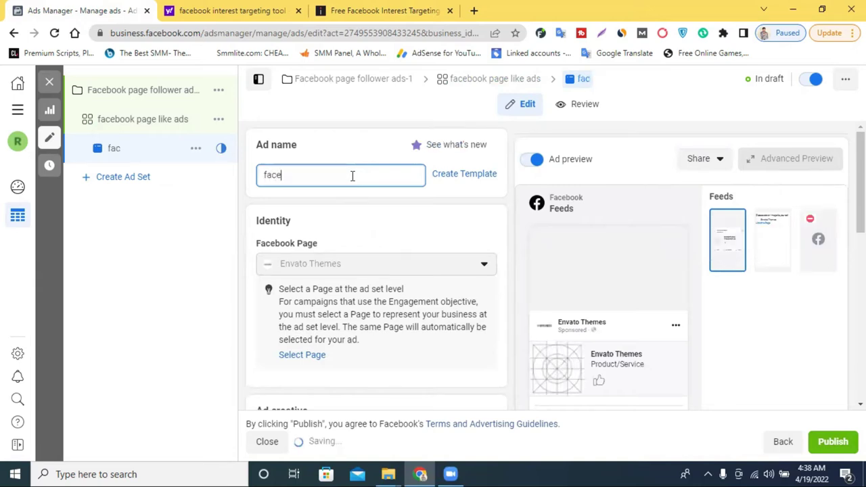
type("book follower")
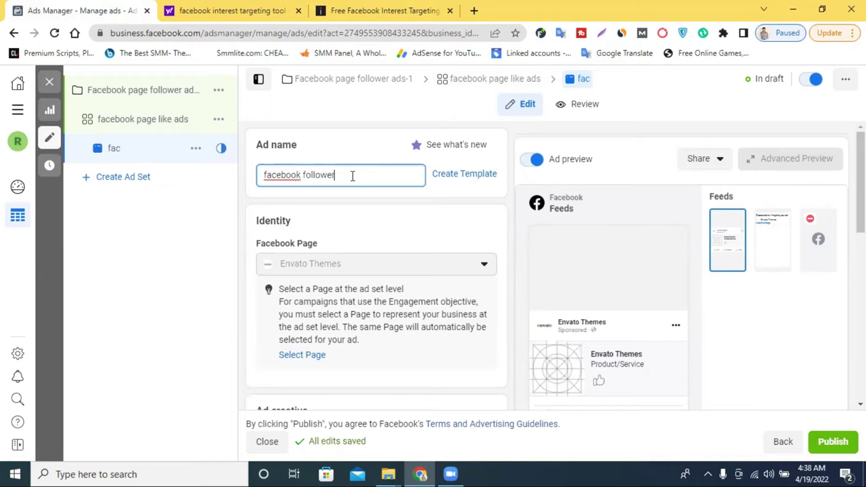
left_click(310, 201)
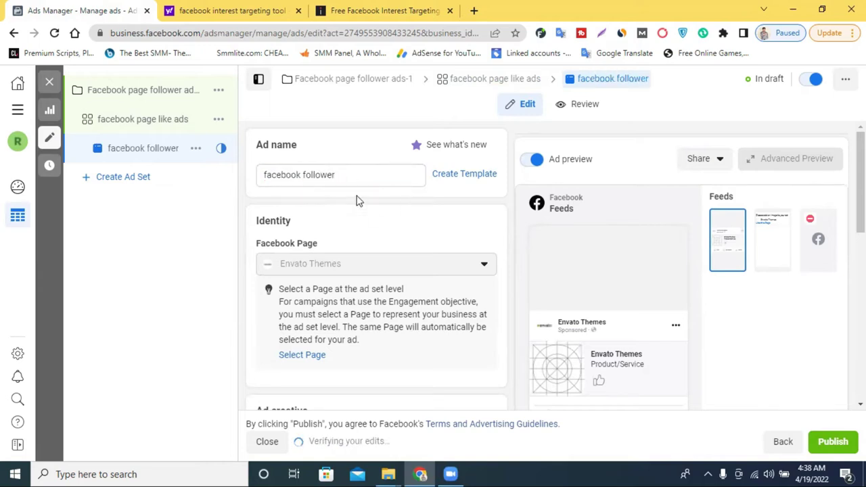
Step: Review the ad's identity, media, primary text and tracking settings
scroll(347, 216, "down", 1)
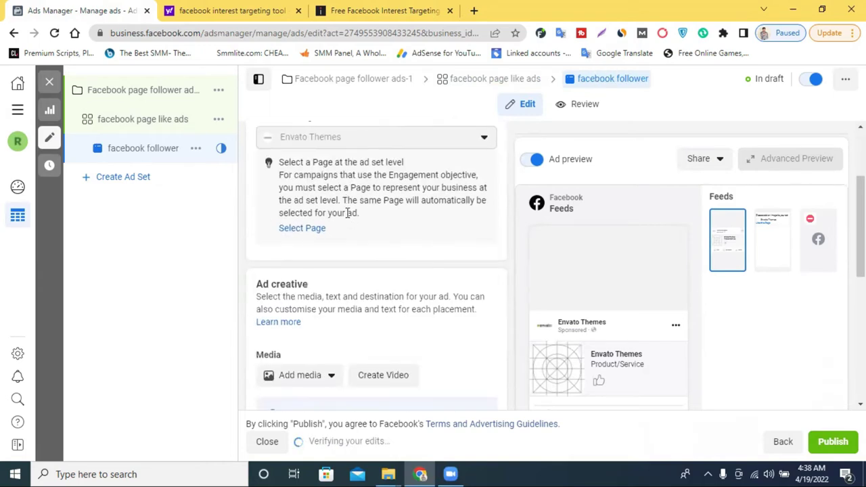
scroll(373, 256, "down", 4)
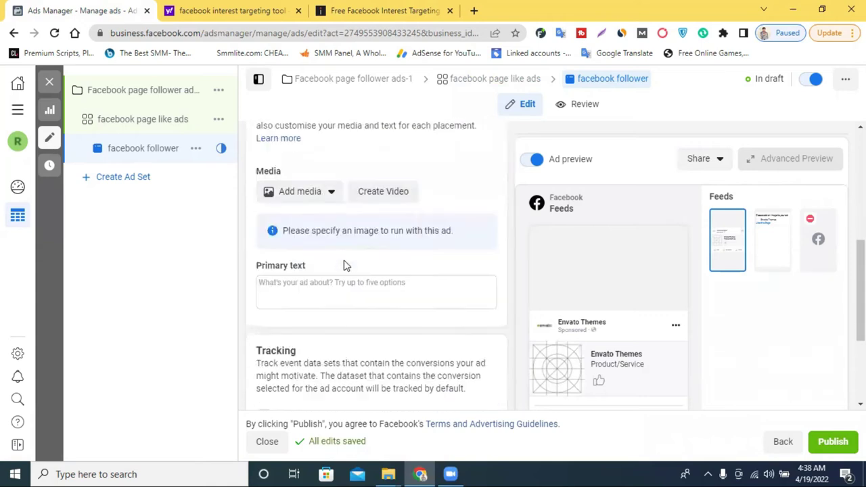
scroll(318, 168, "up", 1)
scroll(318, 176, "up", 1)
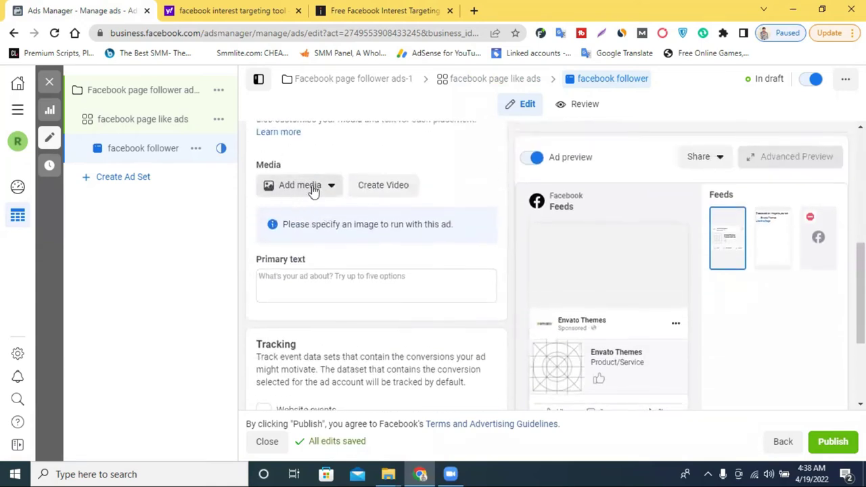
scroll(325, 193, "down", 3)
scroll(425, 247, "up", 3)
scroll(423, 250, "down", 2)
scroll(454, 248, "up", 3)
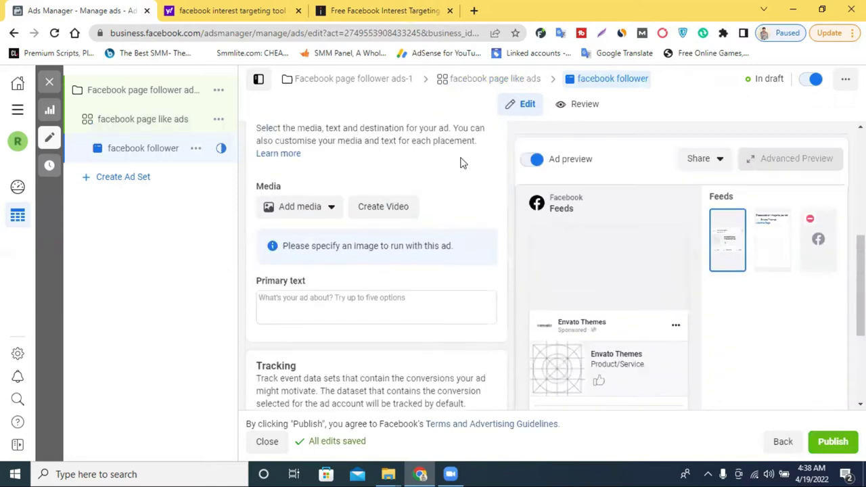
Step: Open canva.com in a new browser tab and look over the home page's recent designs
left_click(475, 10)
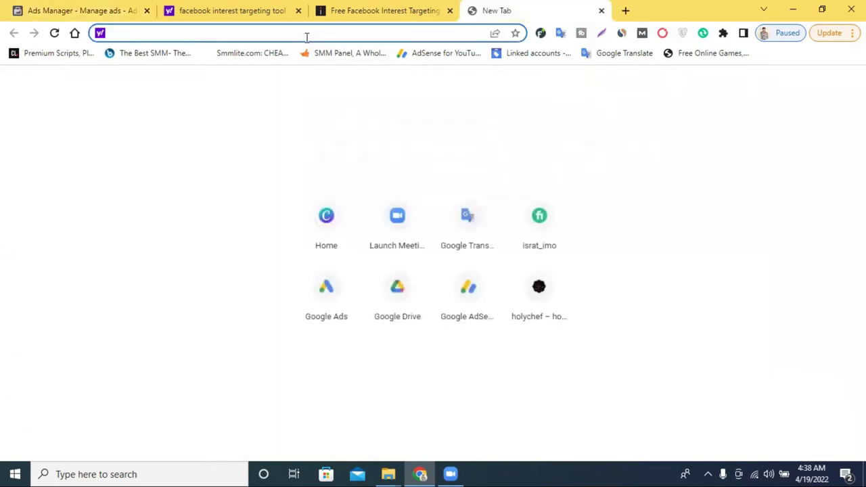
type("canva.com")
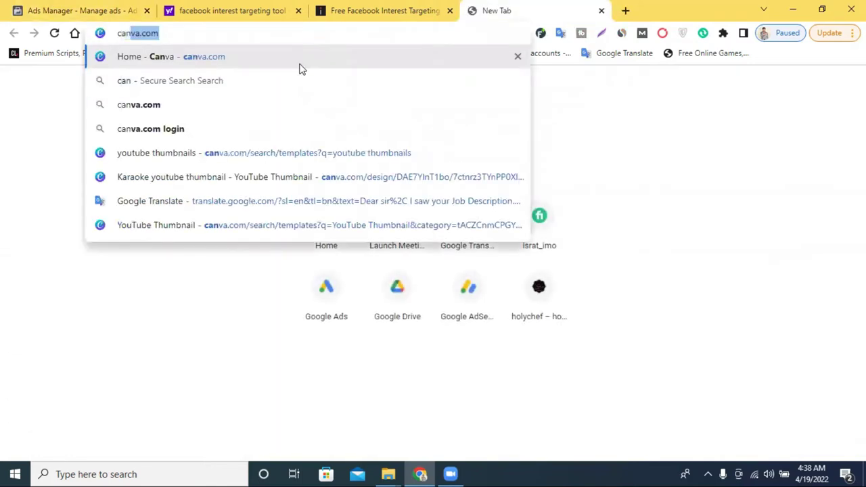
key("Return")
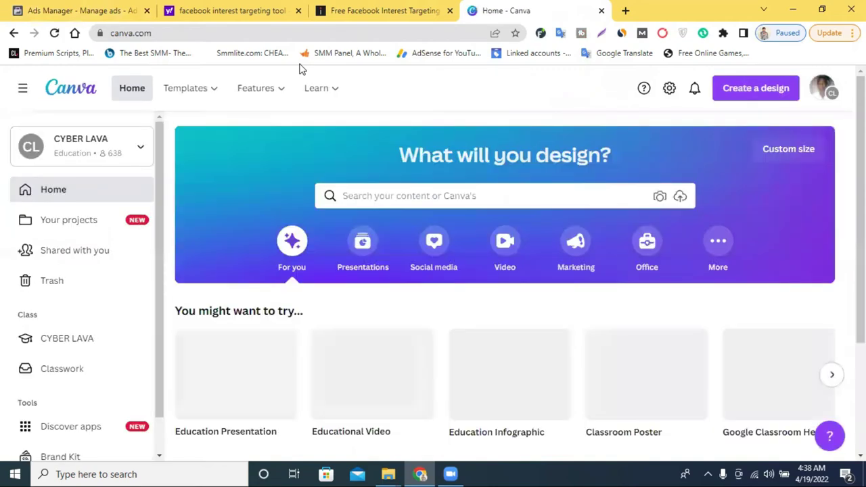
scroll(532, 263, "down", 3)
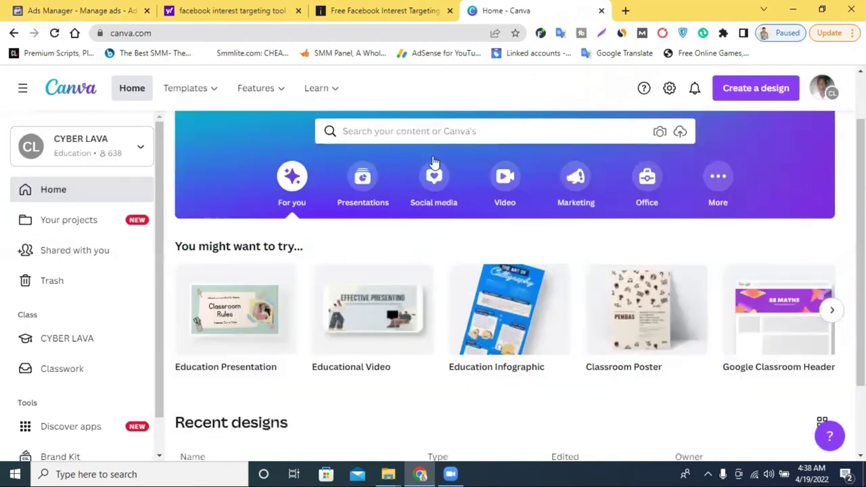
scroll(458, 264, "down", 5)
scroll(458, 266, "up", 4)
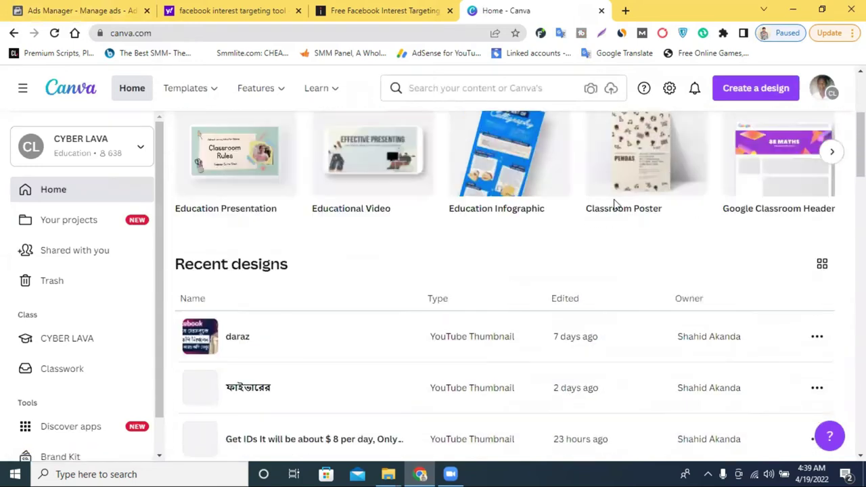
Step: Find the Instagram Post format in Canva and create a blank Instagram Post design
left_click(455, 91)
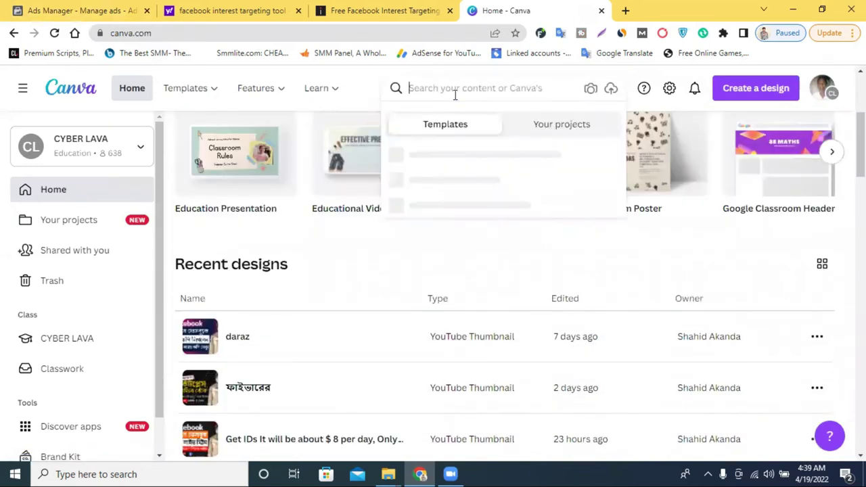
type("instga")
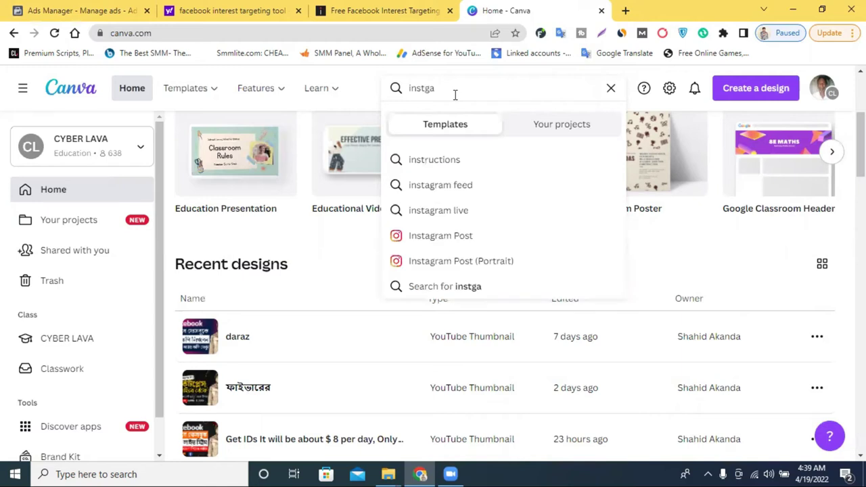
left_click(424, 245)
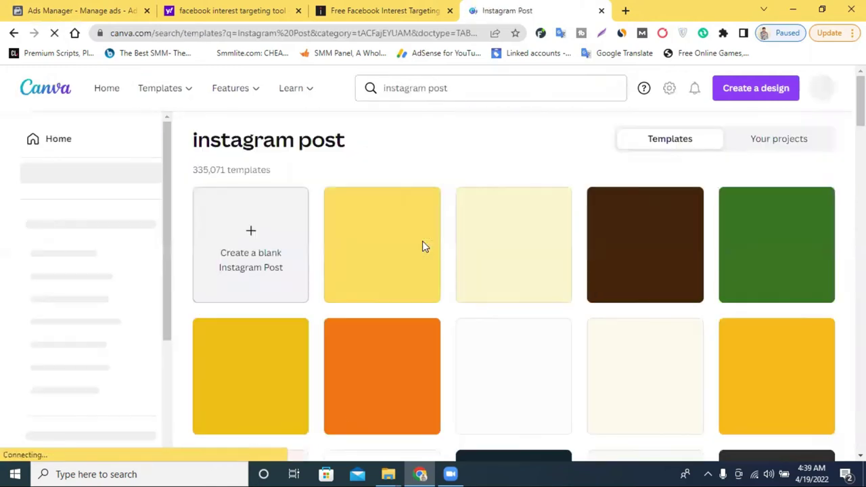
left_click(271, 264)
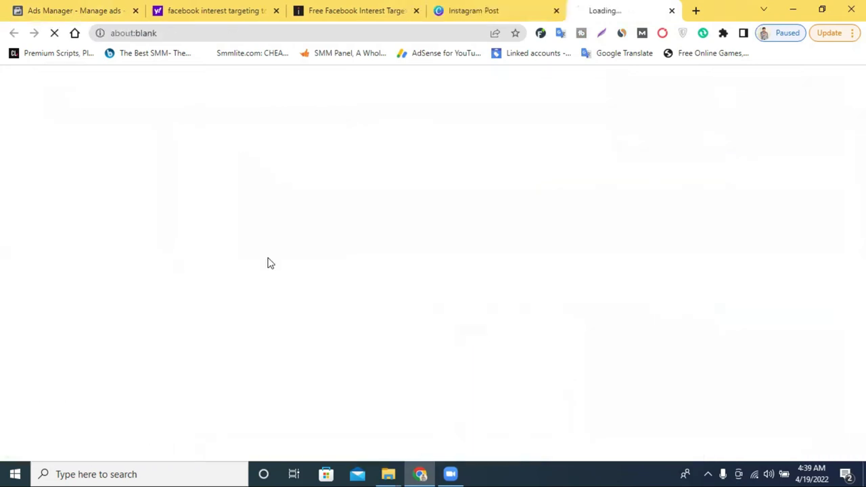
Step: Return to the Instagram Post search results and browse the ready-made templates
left_click(476, 9)
scroll(420, 281, "down", 4)
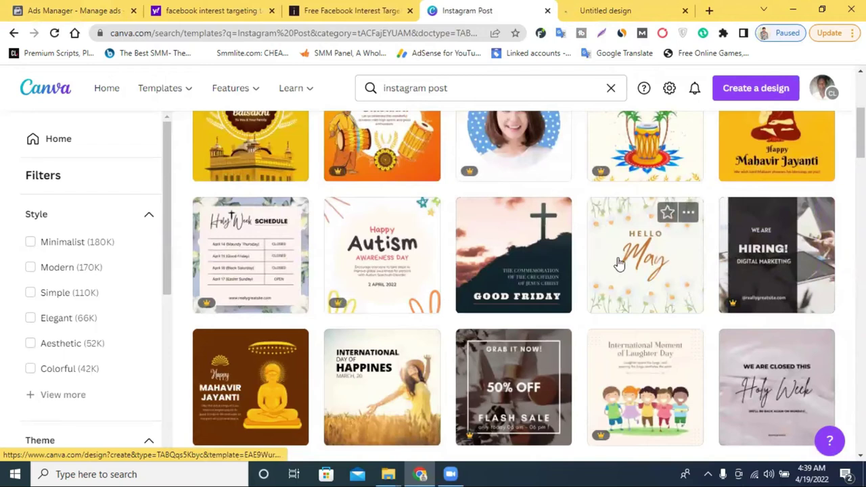
scroll(633, 203, "up", 2)
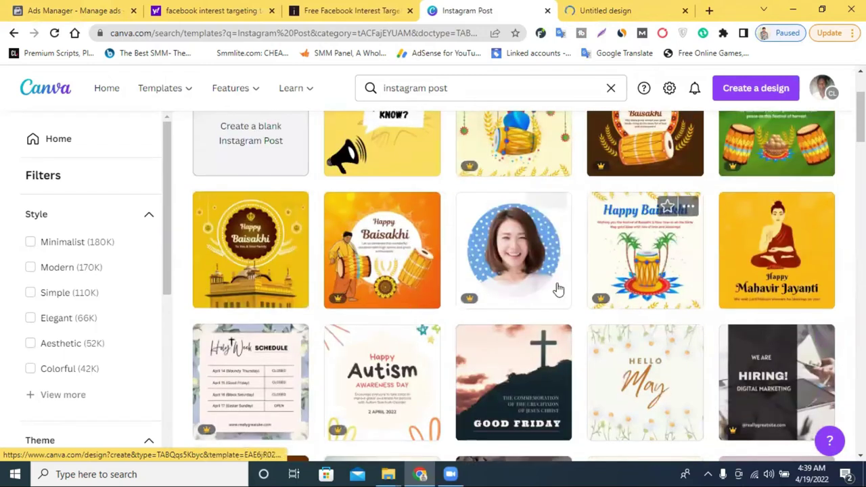
scroll(561, 289, "down", 3)
scroll(583, 290, "down", 5)
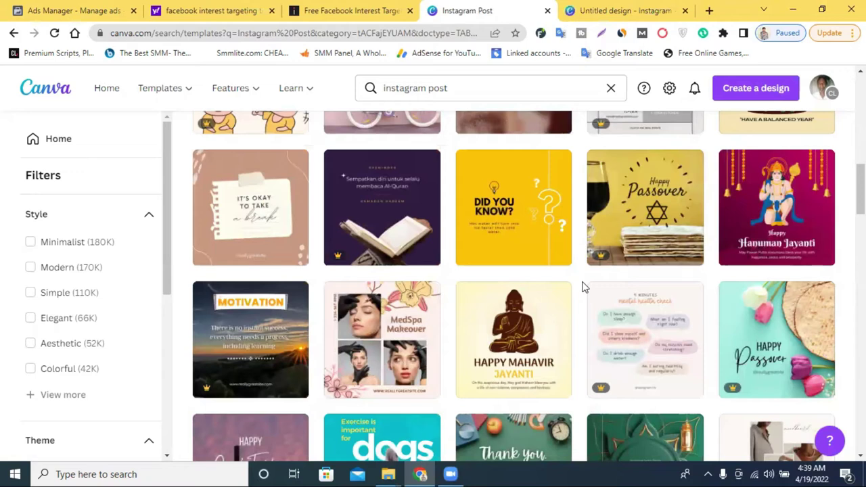
Step: Switch to the blank Instagram Post design and look through its uploads, elements, text, audio and logo resources
left_click(617, 11)
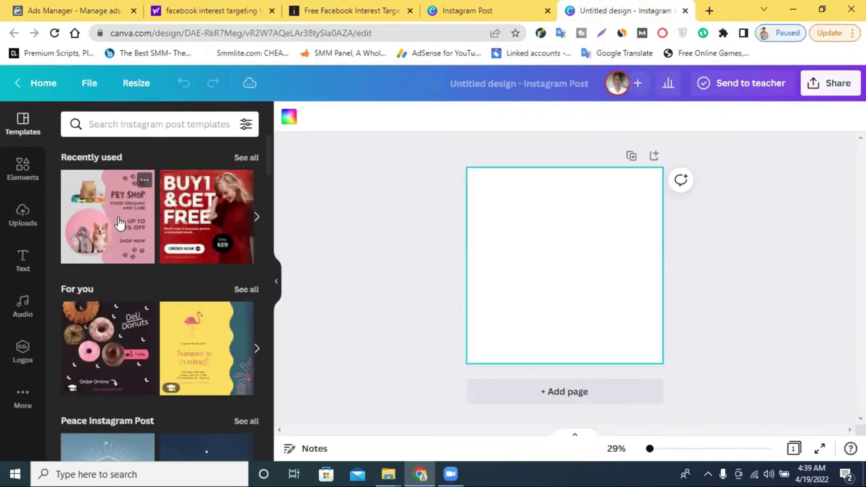
left_click(22, 215)
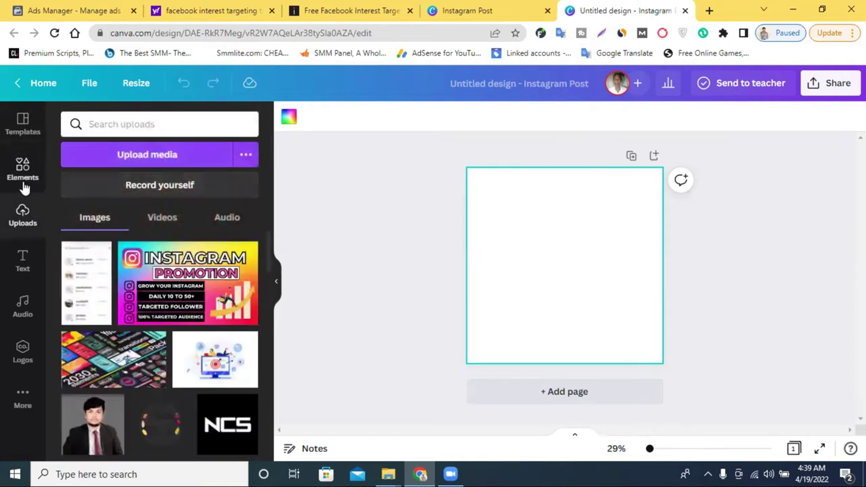
left_click(27, 178)
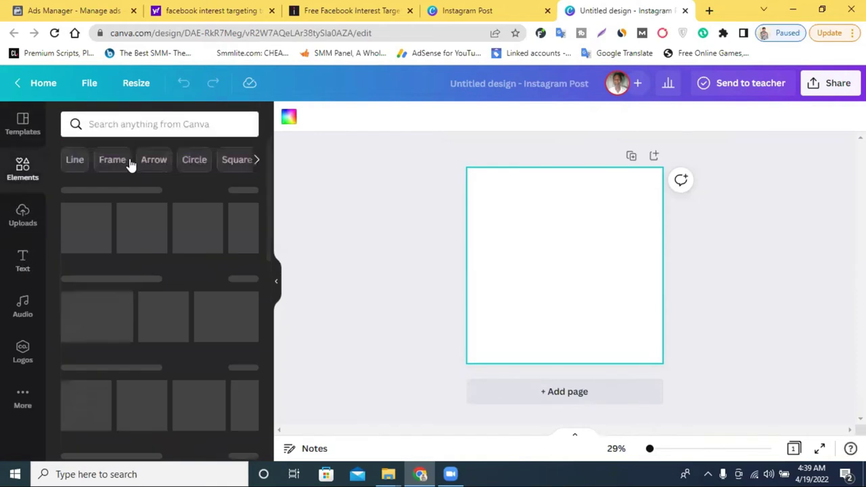
left_click(138, 122)
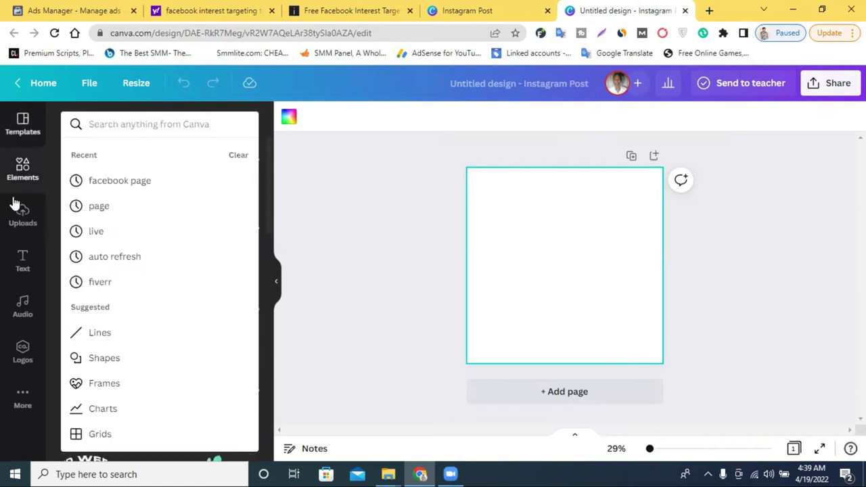
left_click(20, 222)
left_click(20, 222)
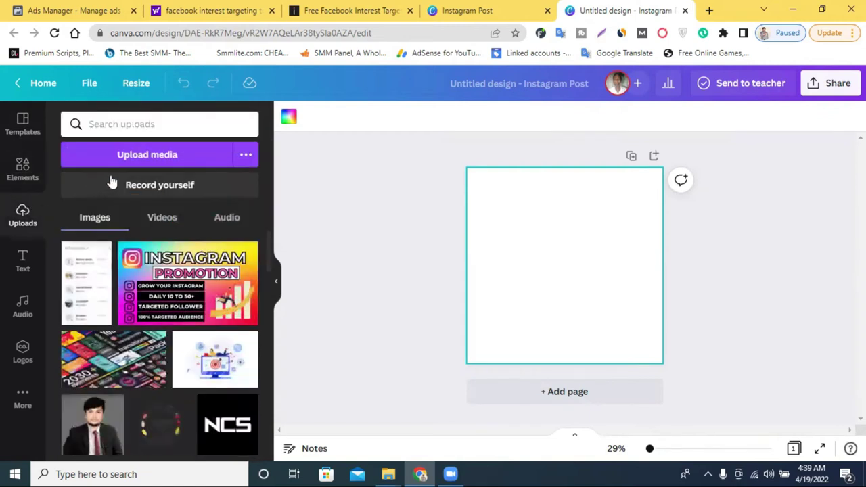
left_click(24, 257)
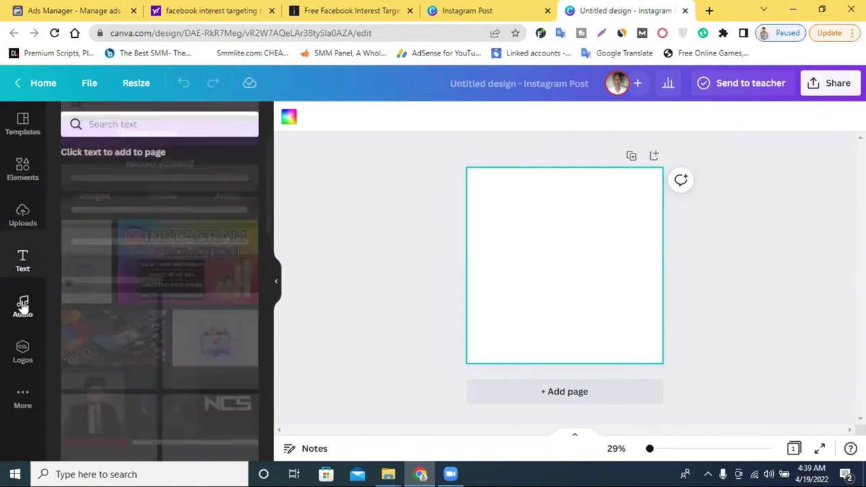
left_click(22, 305)
left_click(22, 352)
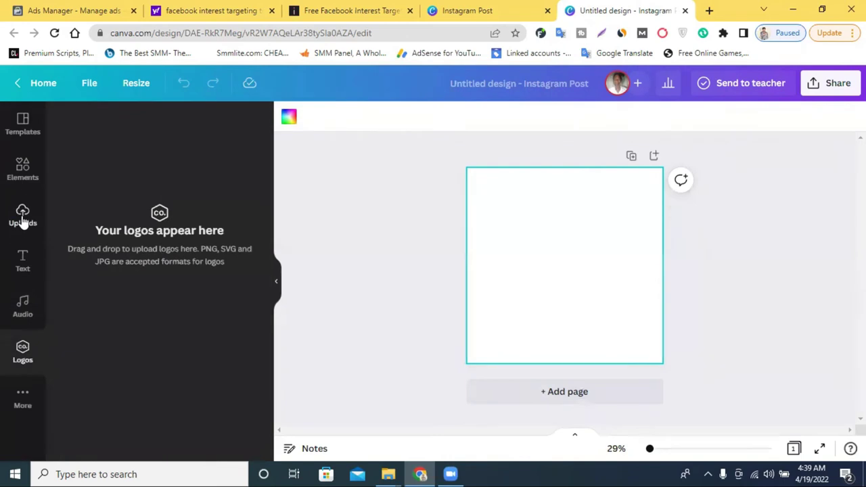
left_click(23, 220)
Step: Search the design elements for "mother" and limit the results to graphics
left_click(23, 169)
left_click(144, 124)
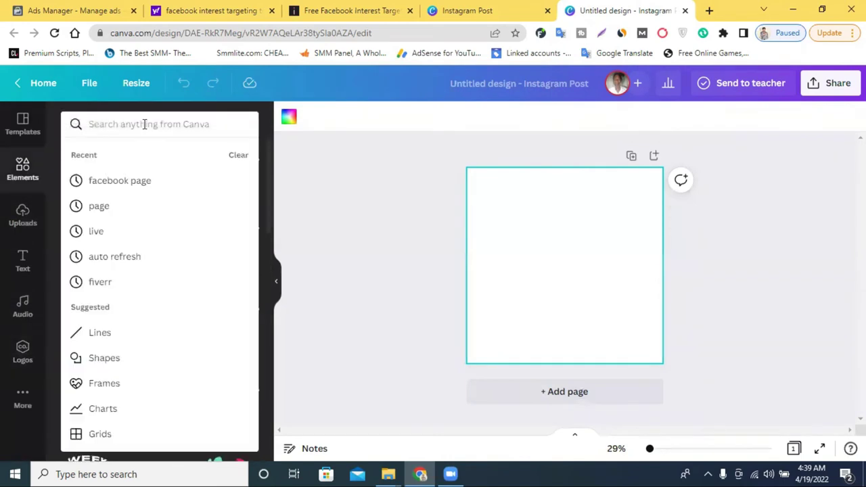
type("mo")
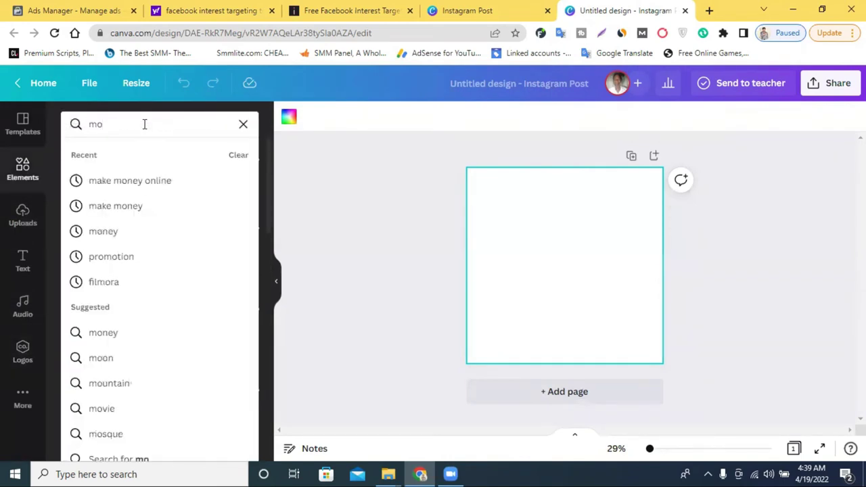
type("ther")
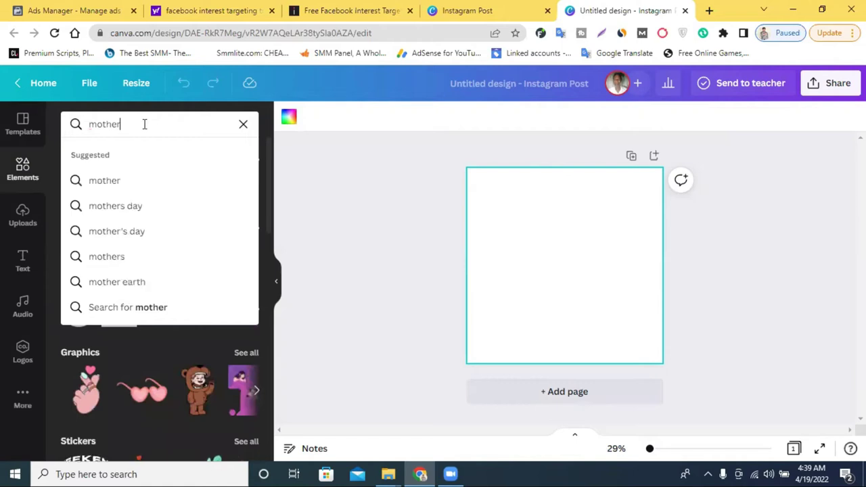
left_click(116, 184)
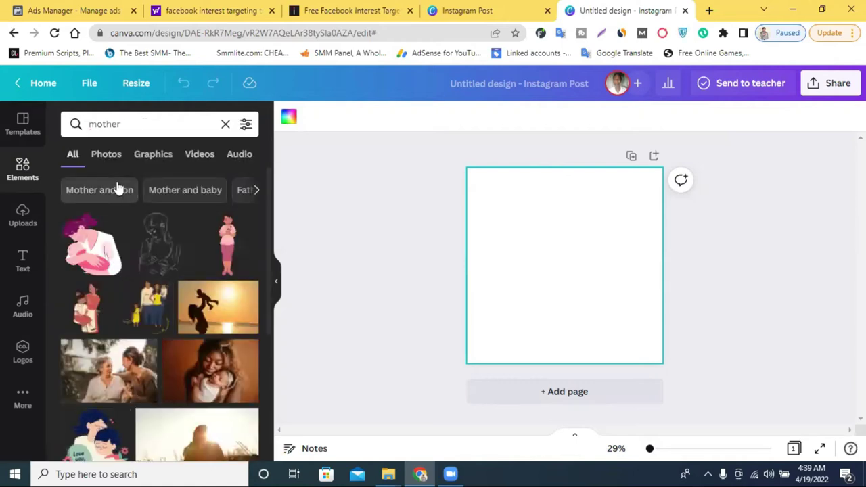
scroll(118, 191, "down", 1)
scroll(147, 212, "down", 5)
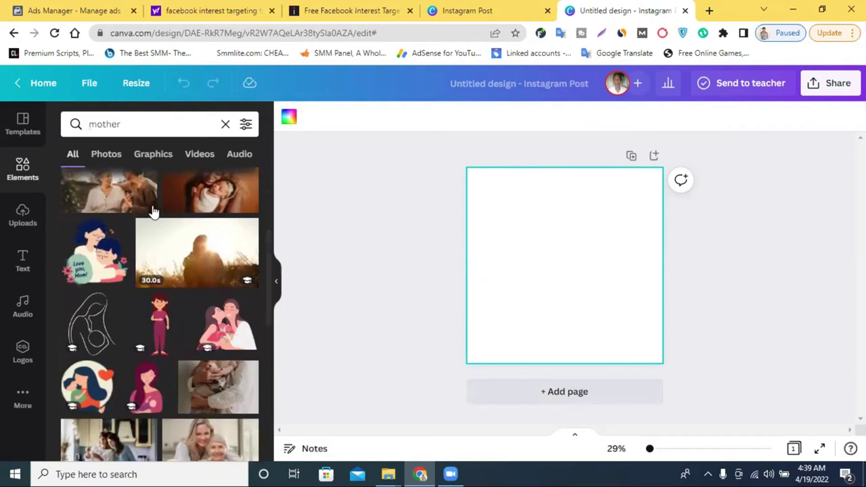
left_click(152, 154)
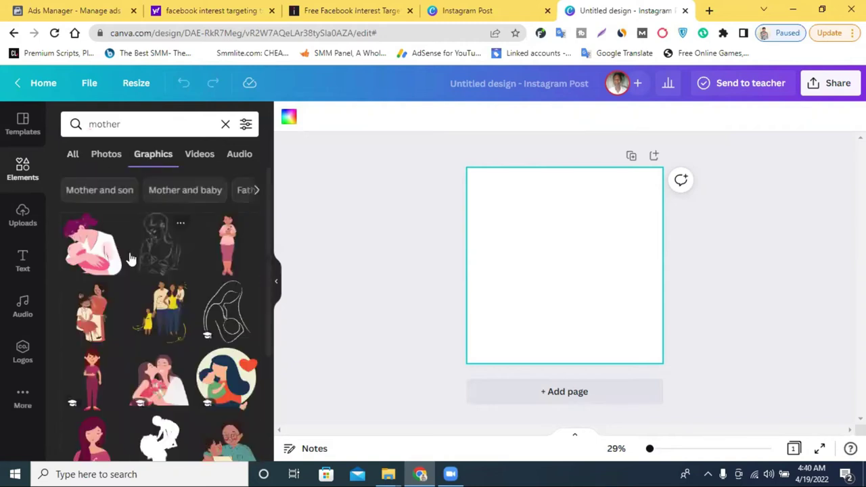
Step: Browse the graphics found for "mother" for a picture that suits the ad
scroll(205, 281, "down", 1)
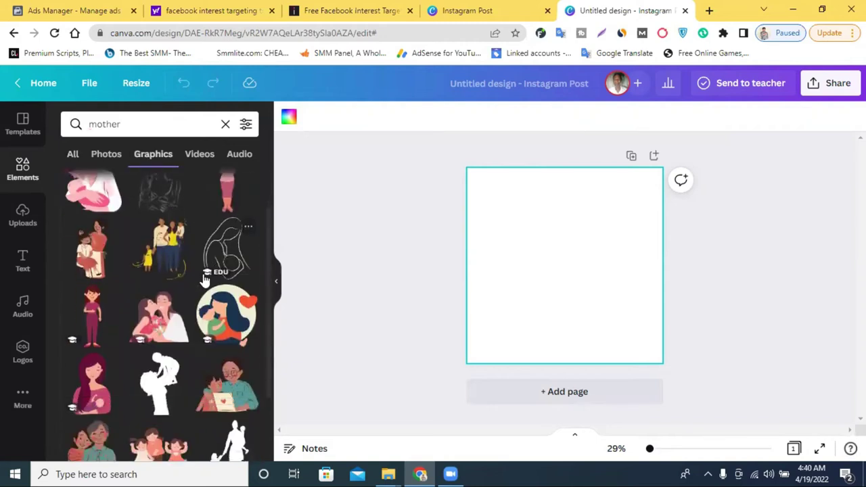
scroll(205, 281, "down", 1)
scroll(205, 281, "down", 10)
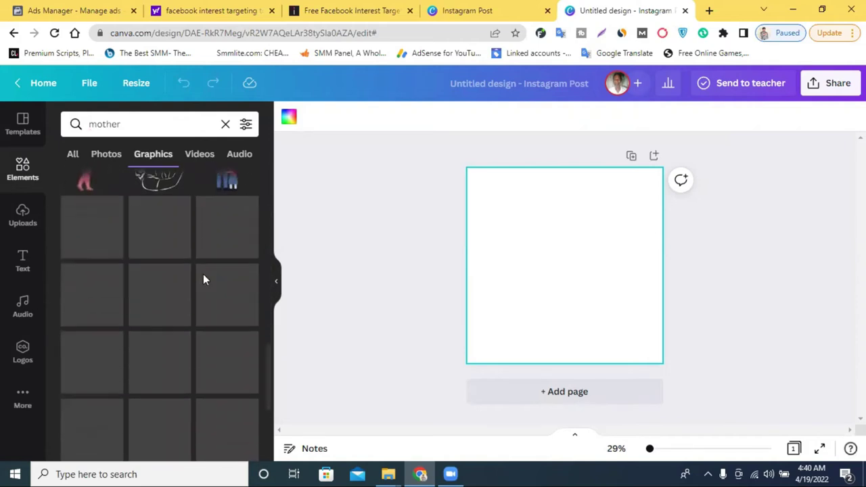
scroll(205, 278, "down", 4)
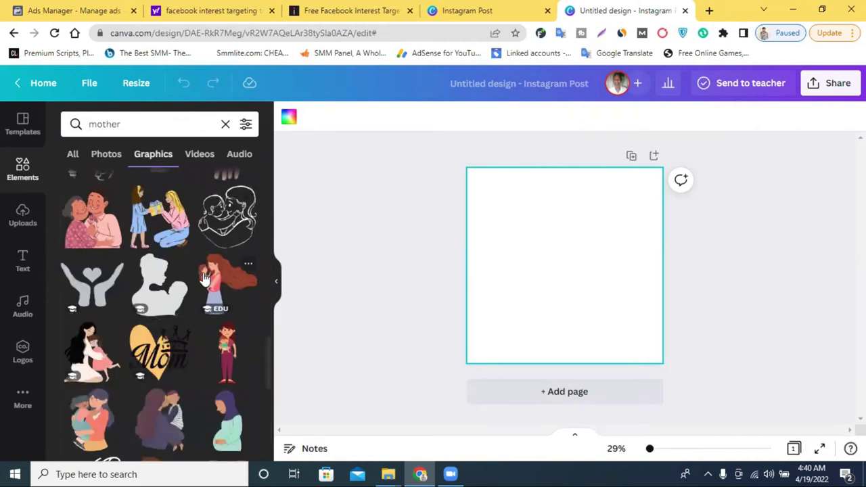
scroll(205, 279, "down", 2)
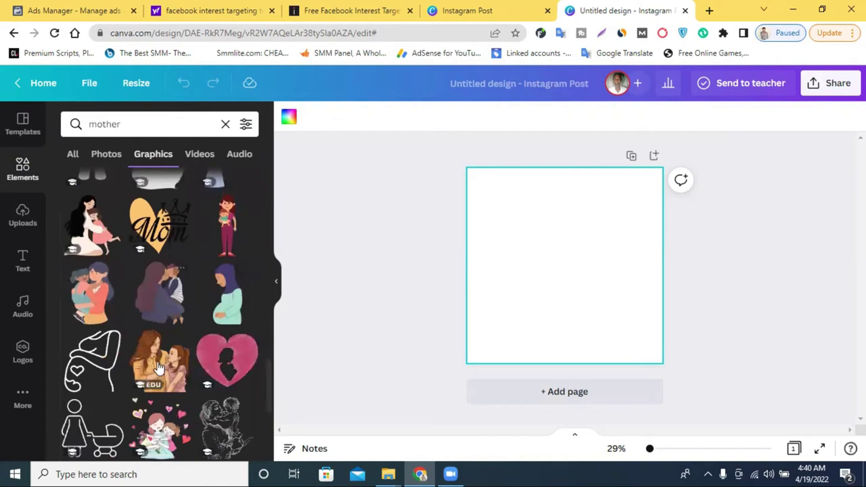
scroll(167, 329, "up", 2)
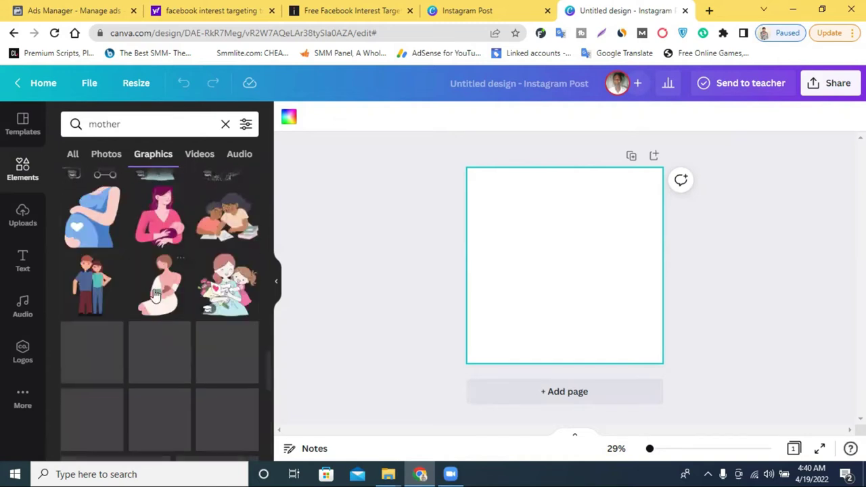
Step: Show all element types for "mother" and add the photo of the boy kissing his mother's cheek to the design
left_click(73, 154)
scroll(187, 271, "down", 3)
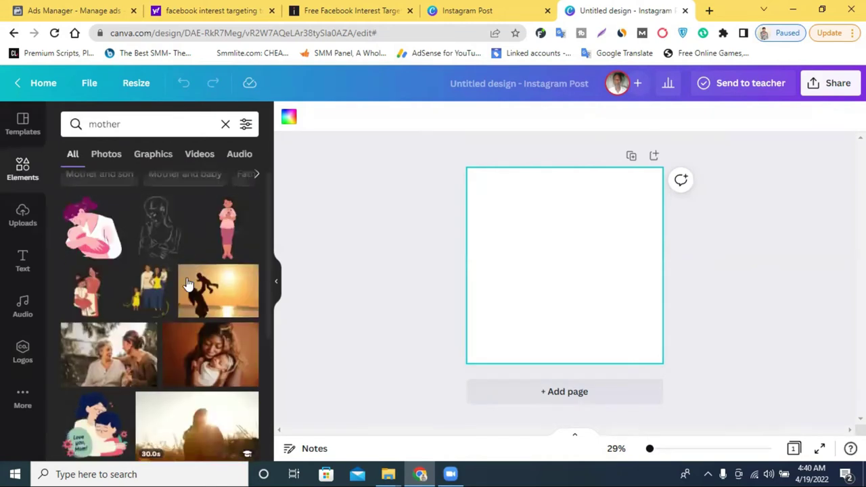
scroll(190, 281, "down", 3)
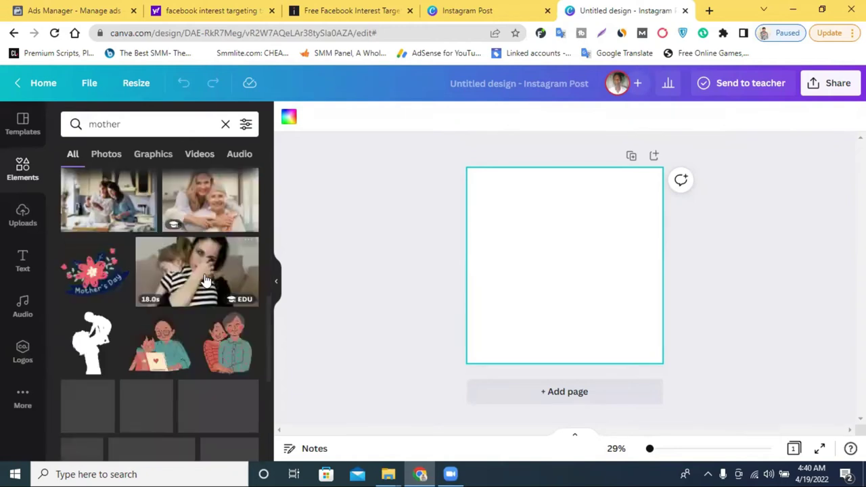
scroll(227, 276, "down", 3)
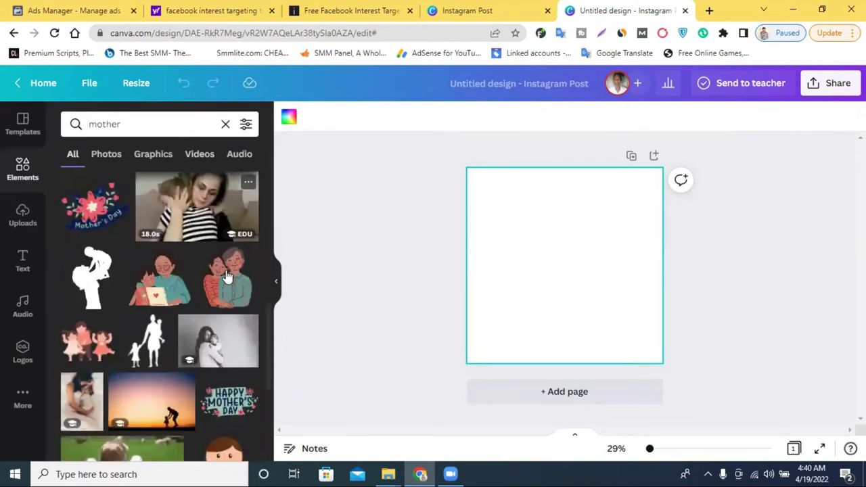
scroll(217, 291, "down", 5)
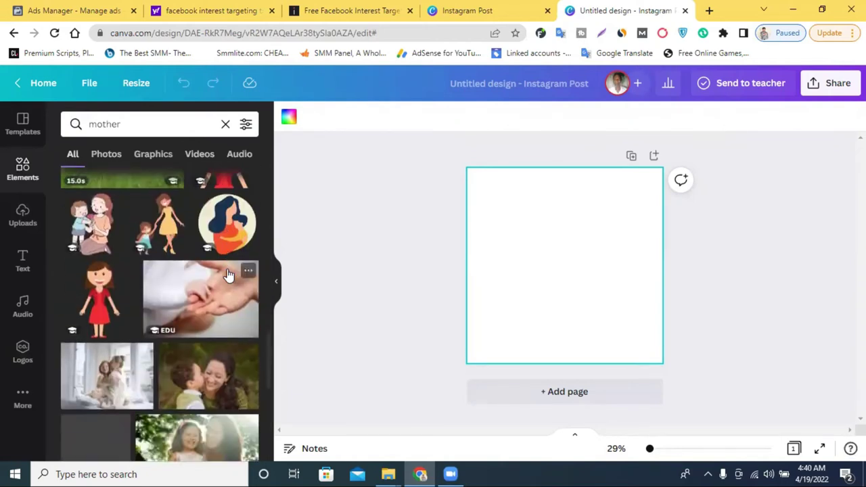
left_click(252, 308)
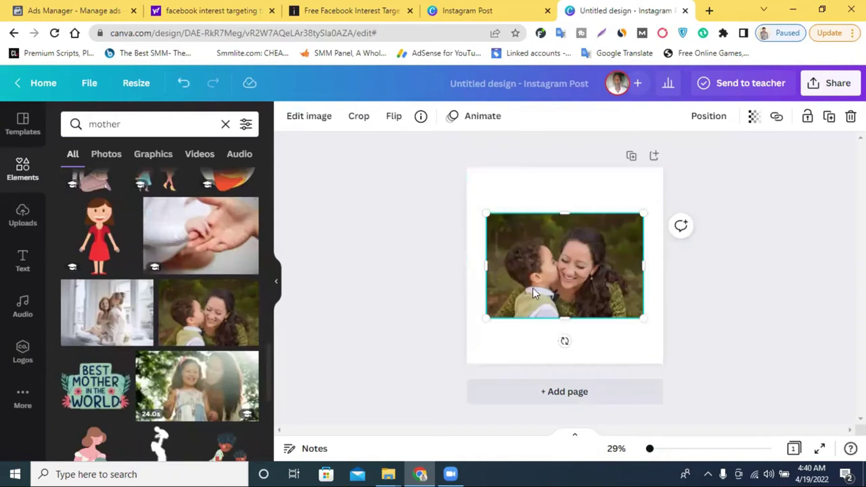
Step: Move and enlarge the mother-and-son photo until it covers the whole square page
left_click_drag(536, 226, 518, 180)
left_click_drag(618, 267, 641, 308)
left_click_drag(579, 313, 578, 361)
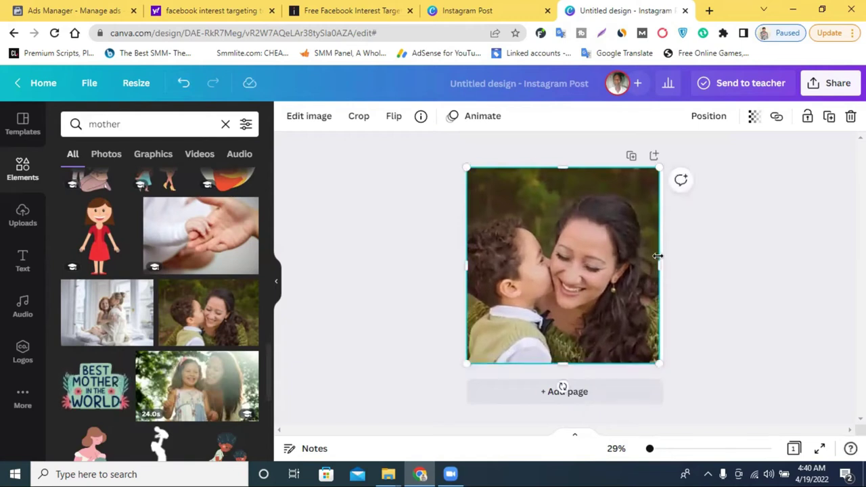
left_click_drag(663, 266, 669, 264)
left_click(713, 253)
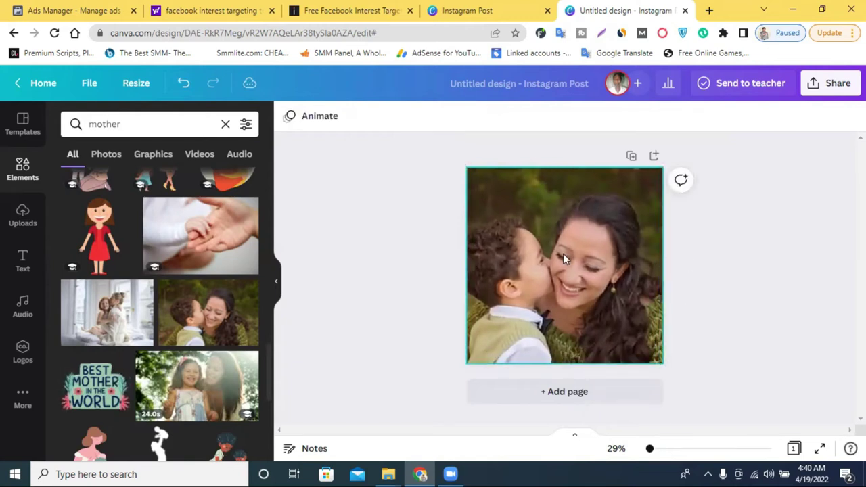
Step: Open the page-filling photo for cropping and shift it slightly to the right within the frame
scroll(134, 273, "down", 3)
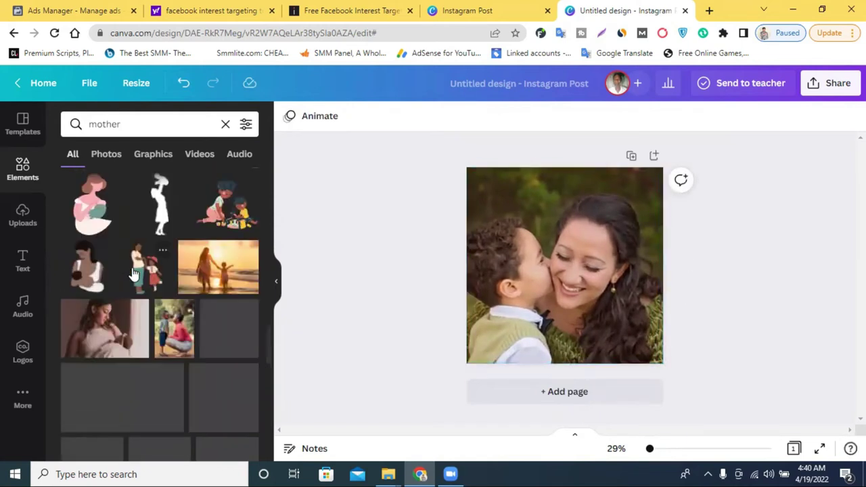
left_click(621, 253)
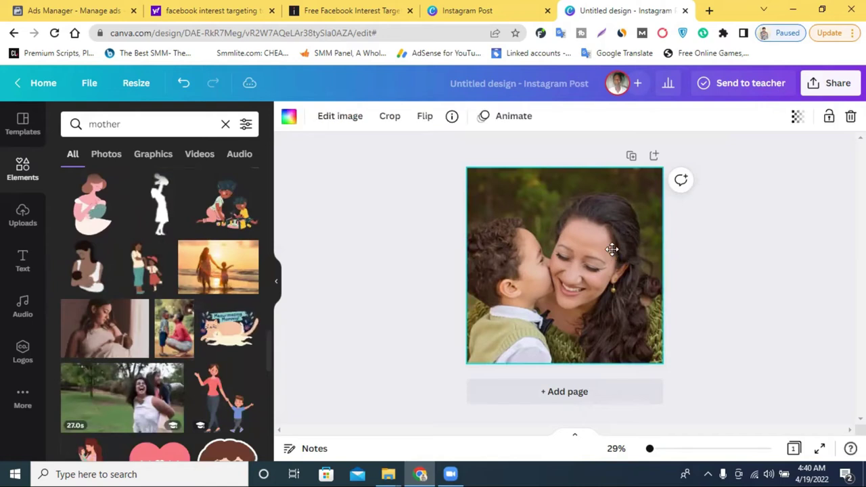
double_click(613, 249)
left_click_drag(621, 249, 623, 249)
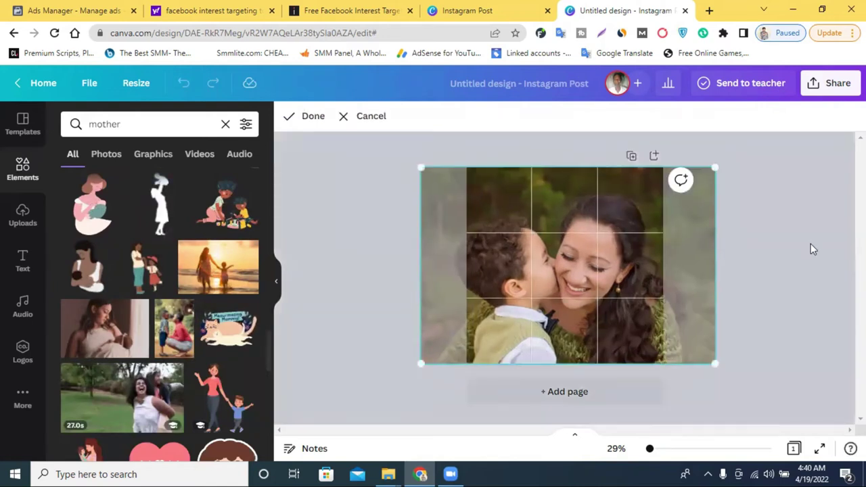